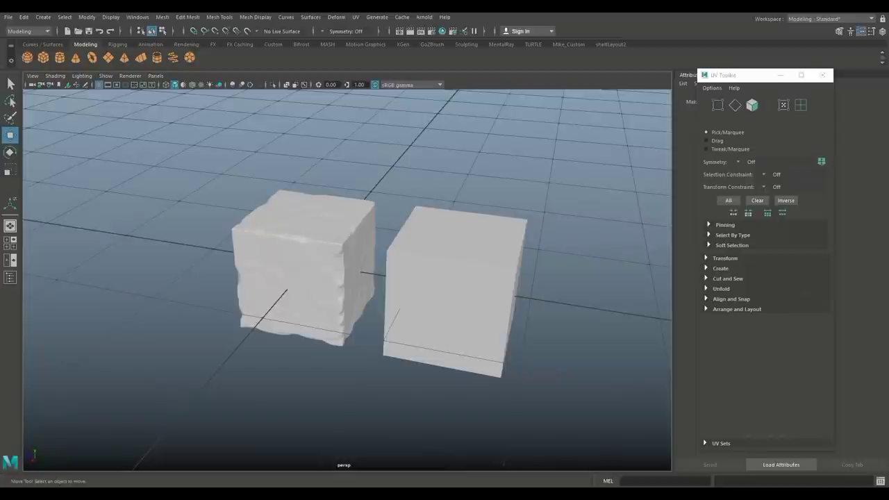
# Examine the mesh density of the smooth low-poly cube and the sculpted high-poly cube, selecting each one in turn.
pyautogui.scroll(4, 347, 278)
pyautogui.keyDown('alt'); pyautogui.moveTo(347, 277); pyautogui.dragTo(368, 286); pyautogui.keyUp('alt')
pyautogui.click(506, 299)
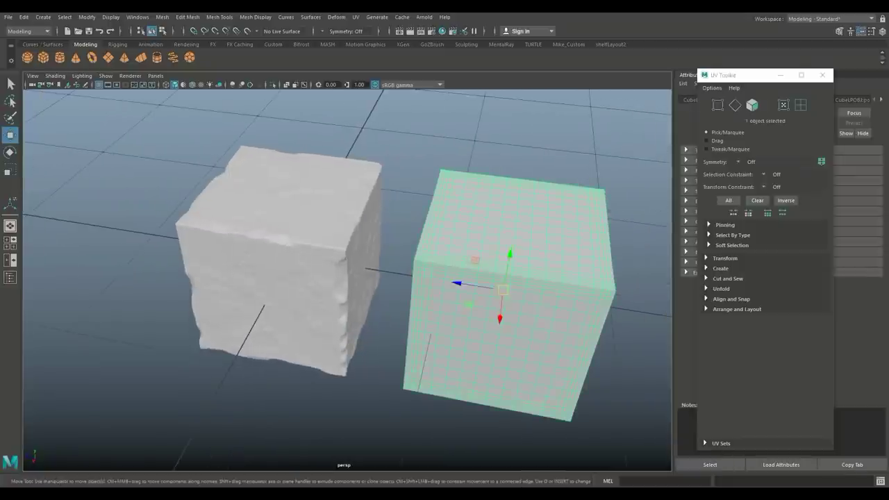
pyautogui.click(291, 257)
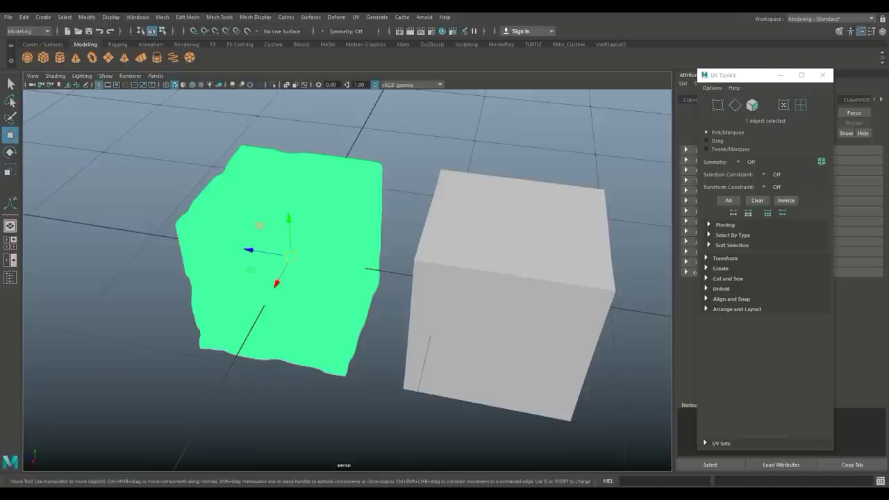
pyautogui.scroll(-4, 347, 280)
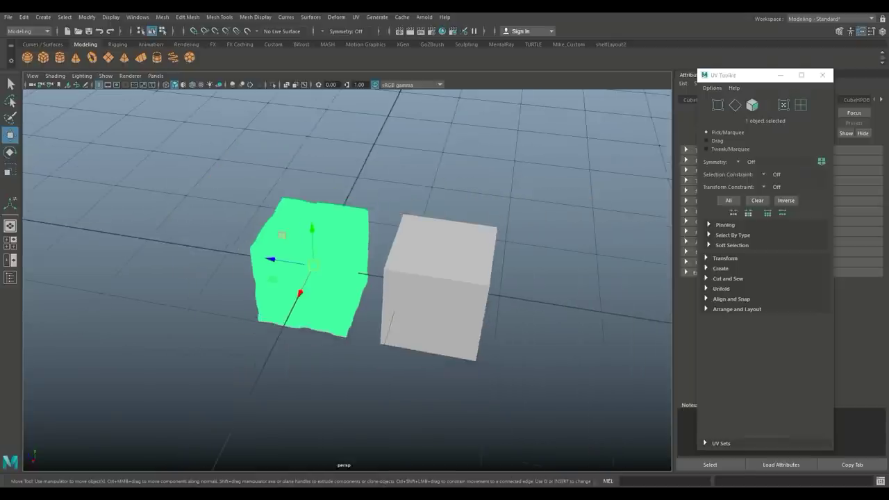
pyautogui.moveTo(347, 280)
pyautogui.keyDown('alt'); pyautogui.mouseDown()
pyautogui.moveTo(334, 233)
pyautogui.moveTo(340, 265)
pyautogui.mouseUp(); pyautogui.keyUp('alt')
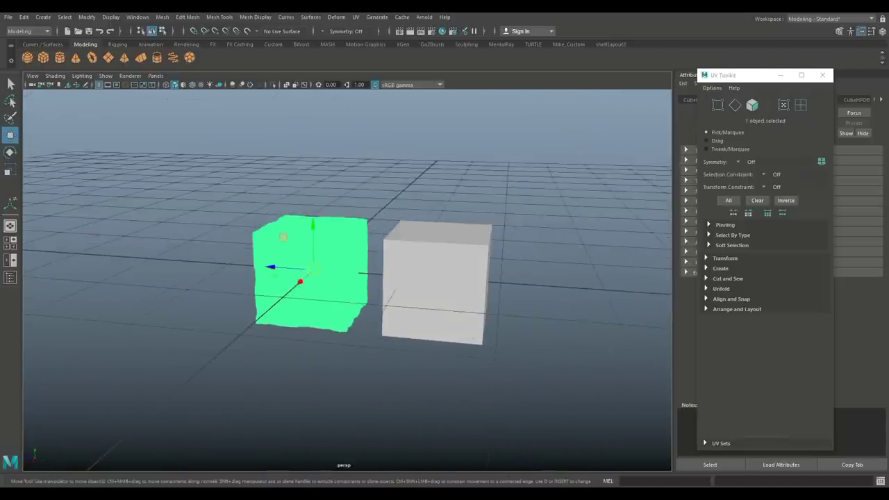
pyautogui.click(361, 365)
pyautogui.scroll(4, 347, 280)
pyautogui.keyDown('alt'); pyautogui.moveTo(348, 278); pyautogui.dragTo(291, 320); pyautogui.keyUp('alt')
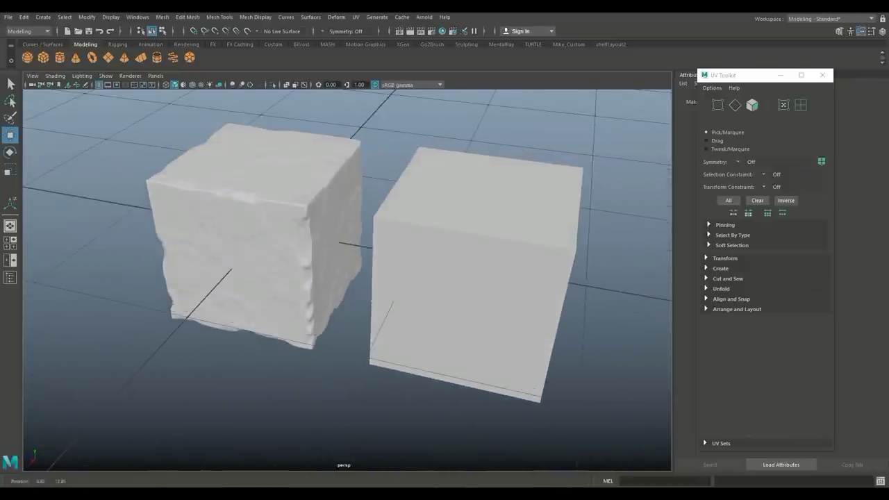
pyautogui.keyDown('alt'); pyautogui.moveTo(348, 280); pyautogui.dragTo(327, 300, button='middle'); pyautogui.keyUp('alt')
pyautogui.keyDown('alt'); pyautogui.moveTo(328, 300); pyautogui.dragTo(334, 292); pyautogui.keyUp('alt')
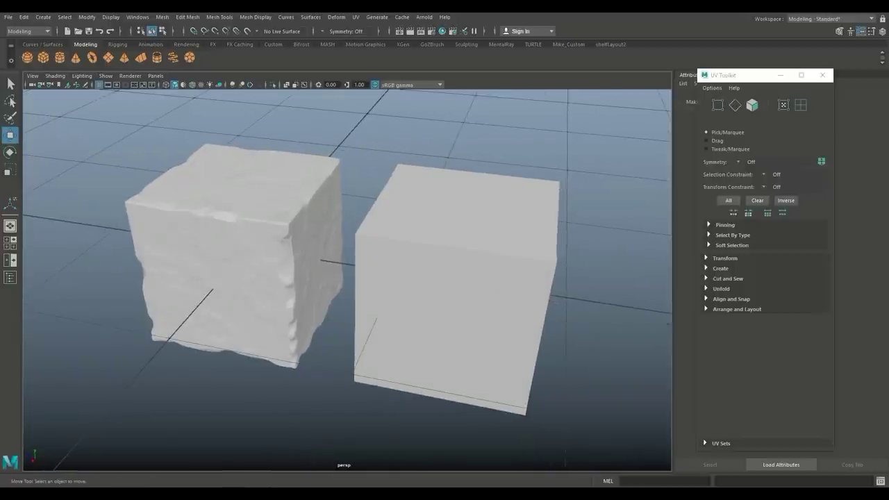
# Inspect the low-poly cube's UV layout in the UV Editor and close the editor.
pyautogui.click(455, 278)
pyautogui.click(355, 17)
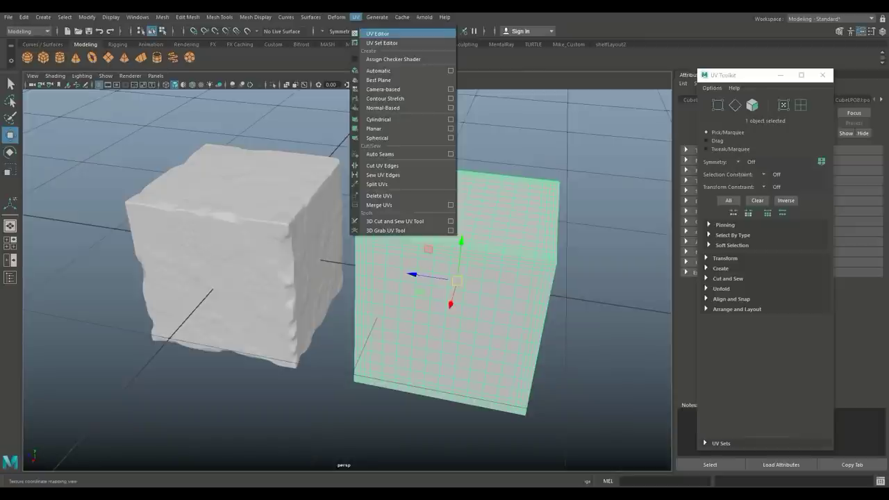
pyautogui.click(377, 34)
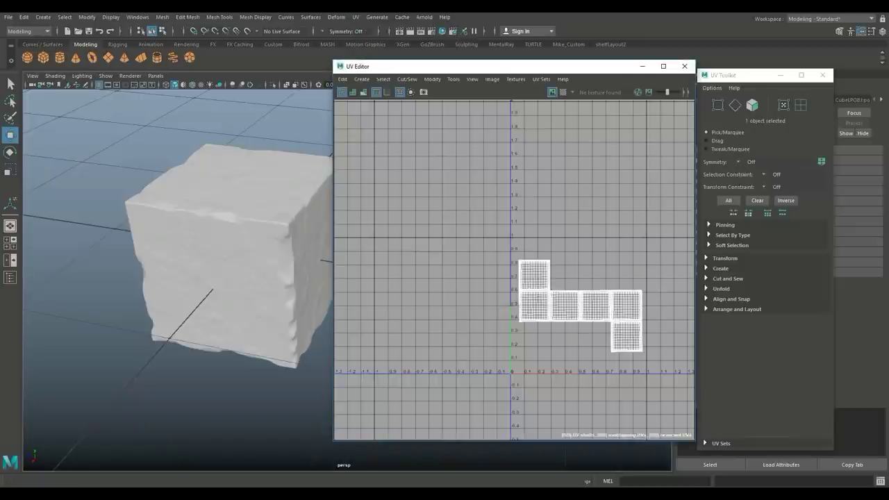
pyautogui.click(684, 67)
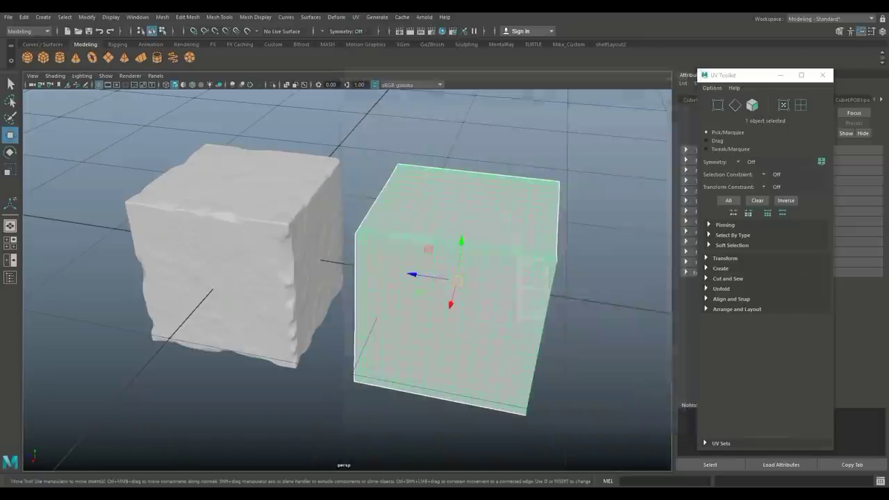
pyautogui.scroll(-5, 347, 280)
pyautogui.scroll(1, 347, 277)
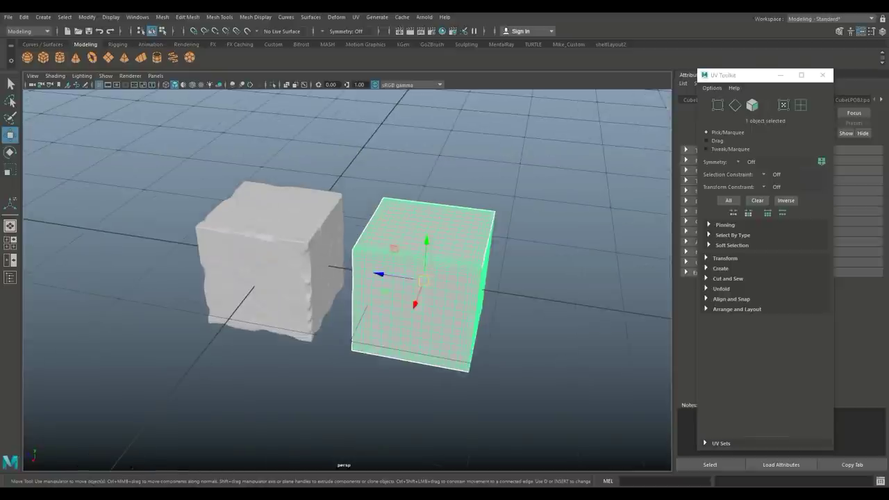
pyautogui.keyDown('alt'); pyautogui.moveTo(436, 269); pyautogui.dragTo(408, 274); pyautogui.keyUp('alt')
pyautogui.keyDown('alt'); pyautogui.moveTo(407, 274); pyautogui.dragTo(392, 256, button='middle'); pyautogui.keyUp('alt')
pyautogui.scroll(3, 407, 278)
pyautogui.moveTo(392, 256)
pyautogui.keyDown('alt'); pyautogui.mouseDown()
pyautogui.moveTo(422, 258)
pyautogui.moveTo(419, 297)
pyautogui.moveTo(407, 265)
pyautogui.mouseUp(); pyautogui.keyUp('alt')
pyautogui.keyDown('alt'); pyautogui.moveTo(407, 265); pyautogui.dragTo(413, 269, button='middle'); pyautogui.keyUp('alt')
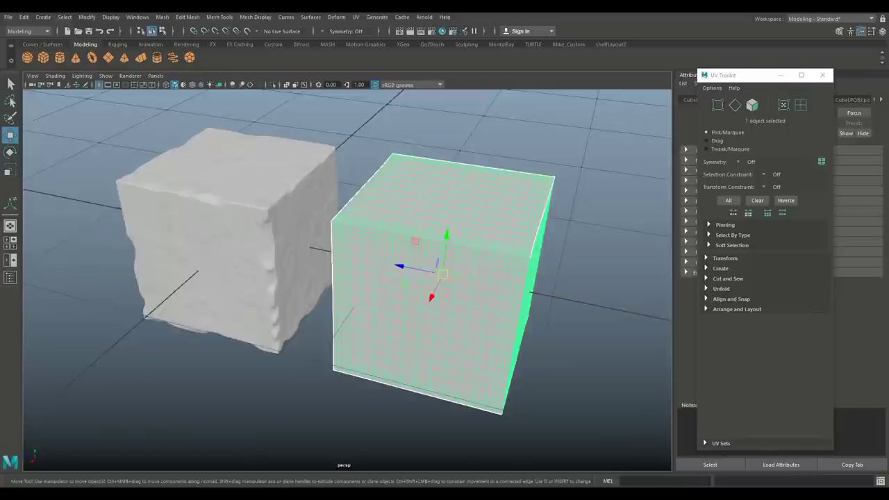
pyautogui.scroll(-3, 413, 269)
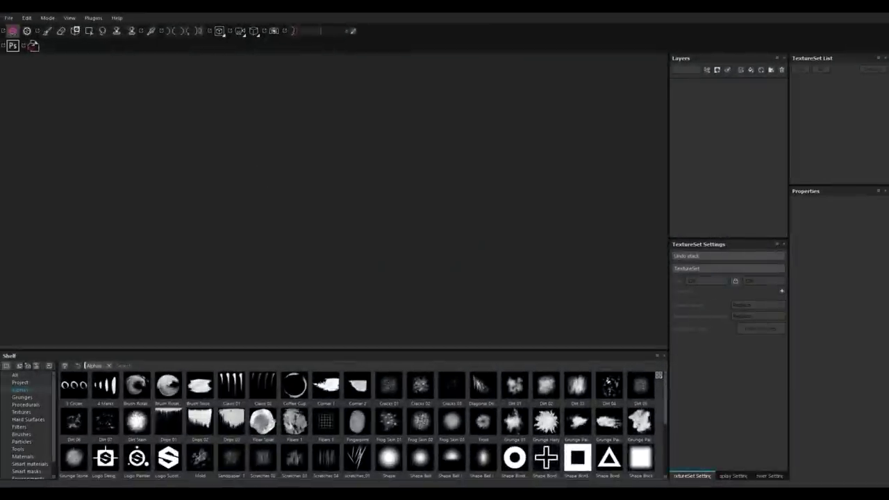
# Switch to Substance Painter and set up a new project with CubeLPOBJ as its mesh.
pyautogui.click(8, 18)
pyautogui.click(15, 28)
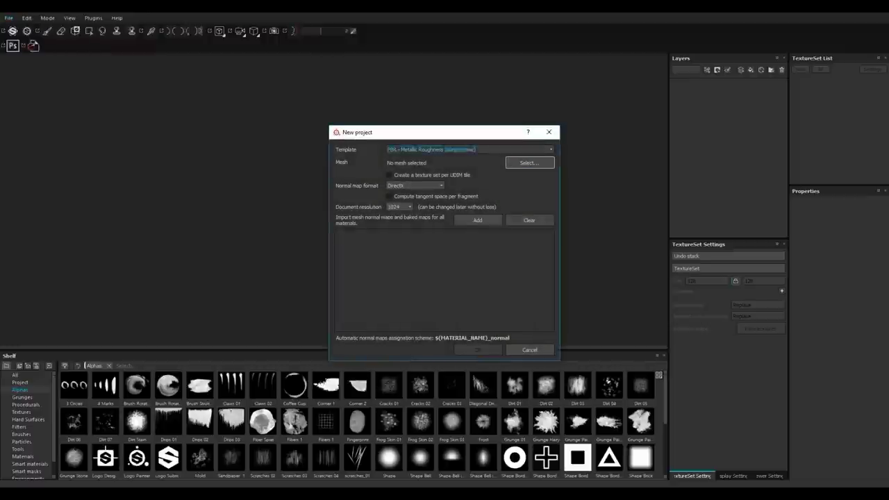
pyautogui.click(530, 162)
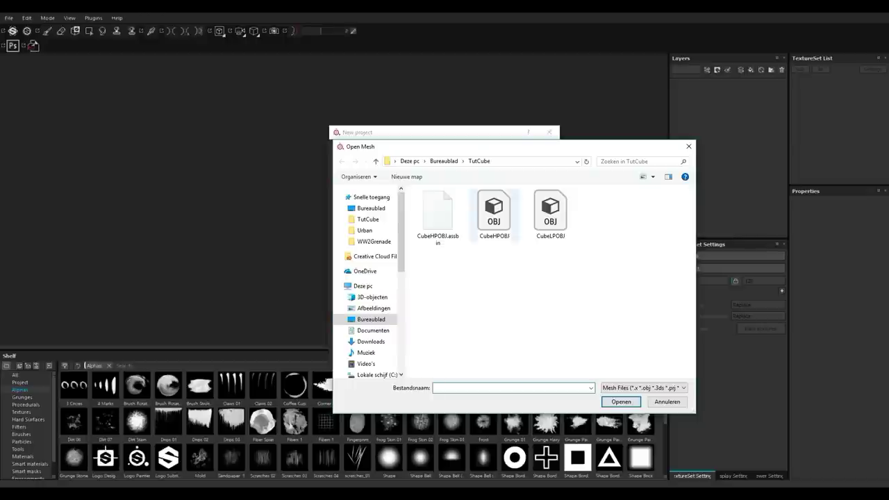
pyautogui.click(551, 214)
pyautogui.click(621, 402)
pyautogui.press('Return')
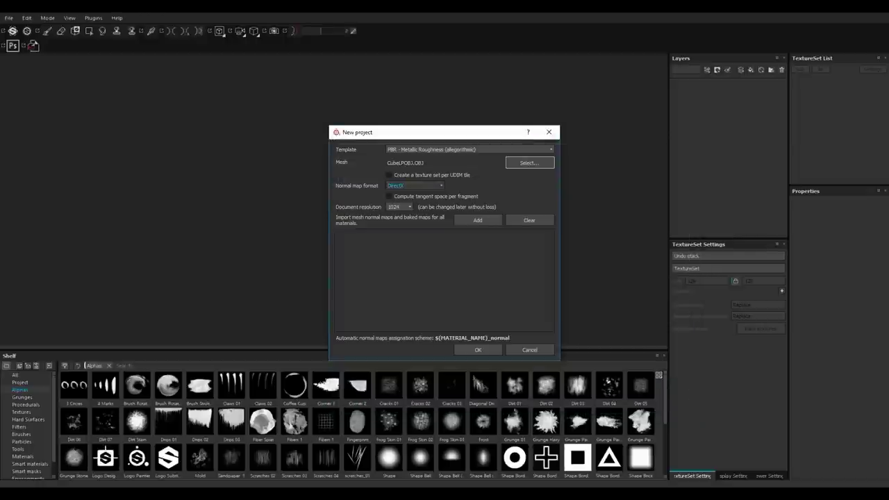
# Set the document resolution to 2048 and create the project.
pyautogui.click(399, 207)
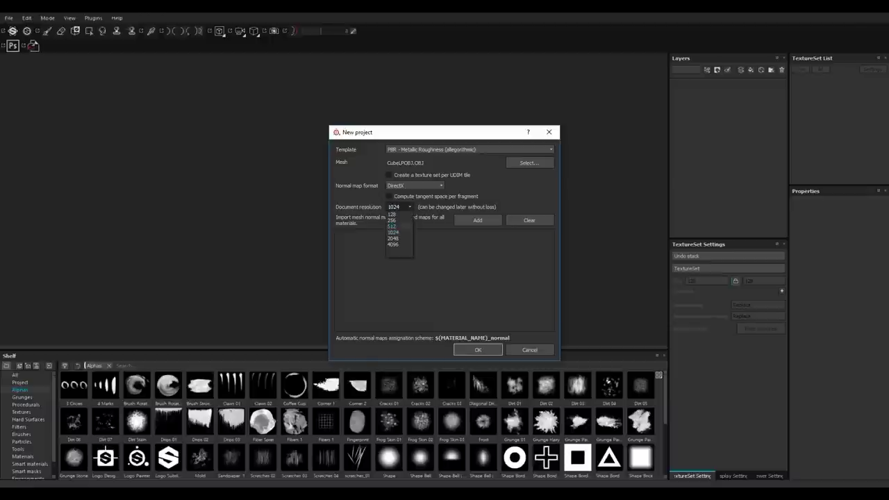
pyautogui.click(393, 238)
pyautogui.press('Return')
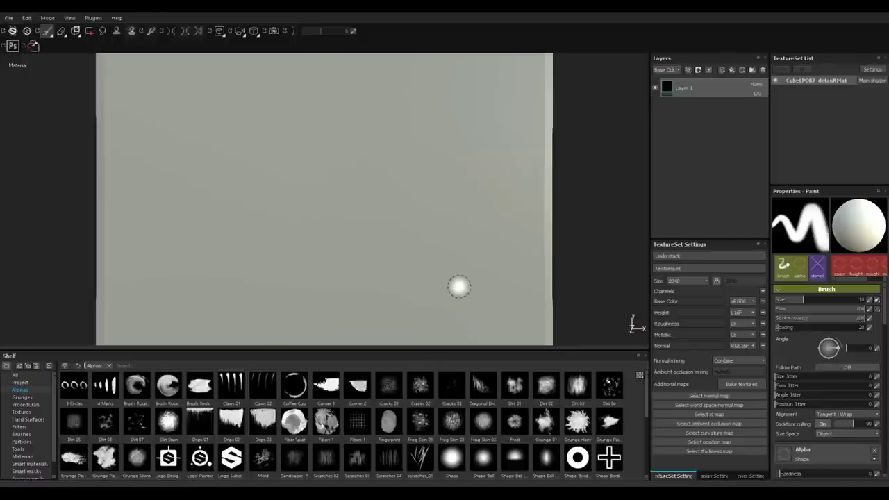
# Open the texture baking settings and set the output size to 2048.
pyautogui.moveTo(622, 241)
pyautogui.keyDown('alt'); pyautogui.mouseDown()
pyautogui.moveTo(562, 181)
pyautogui.moveTo(604, 215)
pyautogui.moveTo(577, 244)
pyautogui.moveTo(338, 201)
pyautogui.moveTo(319, 246)
pyautogui.moveTo(298, 253)
pyautogui.moveTo(209, 260)
pyautogui.moveTo(217, 259)
pyautogui.moveTo(211, 240)
pyautogui.mouseUp(); pyautogui.keyUp('alt')
pyautogui.scroll(4, 578, 246)
pyautogui.scroll(-8, 579, 243)
pyautogui.keyDown('alt'); pyautogui.moveTo(203, 250); pyautogui.dragTo(209, 256, button='middle'); pyautogui.keyUp('alt')
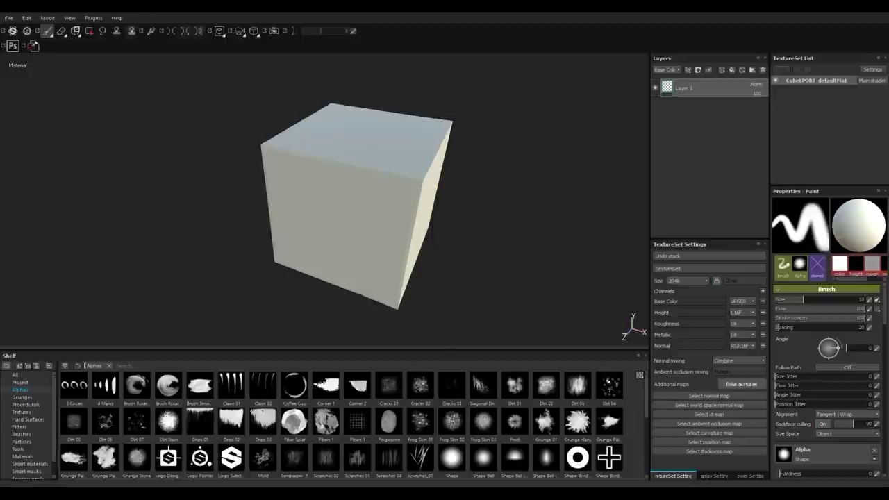
pyautogui.click(741, 383)
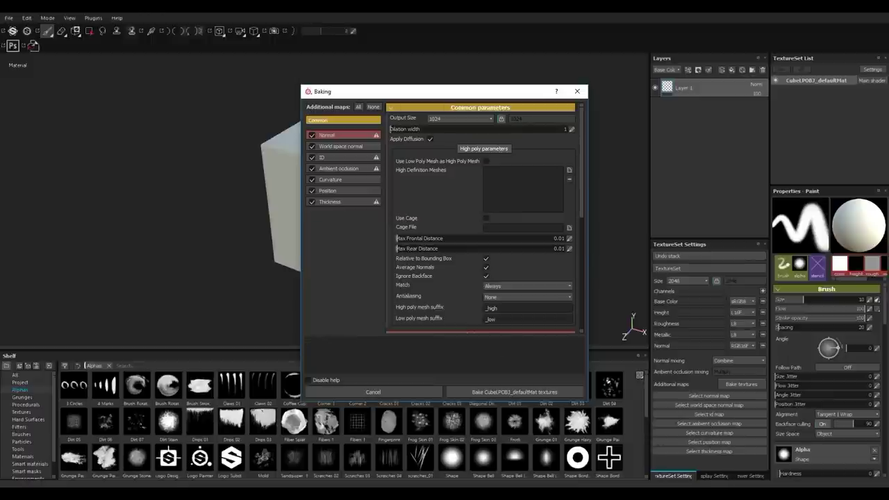
pyautogui.click(459, 118)
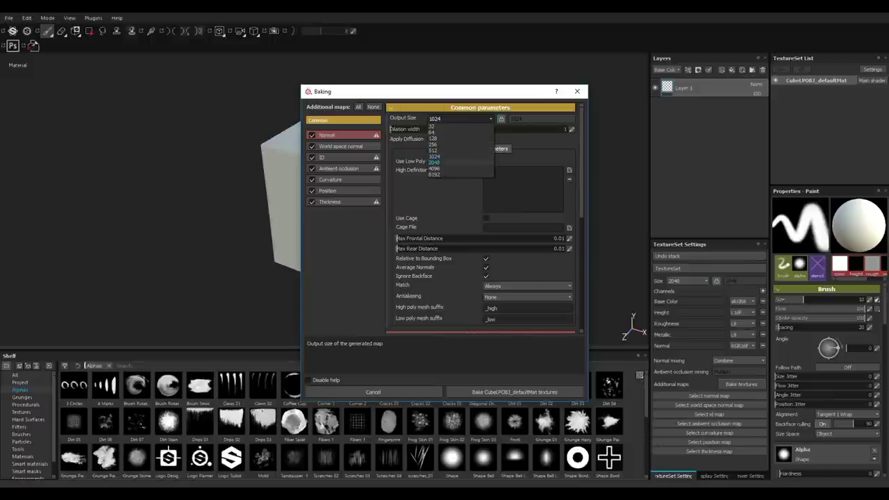
pyautogui.click(434, 162)
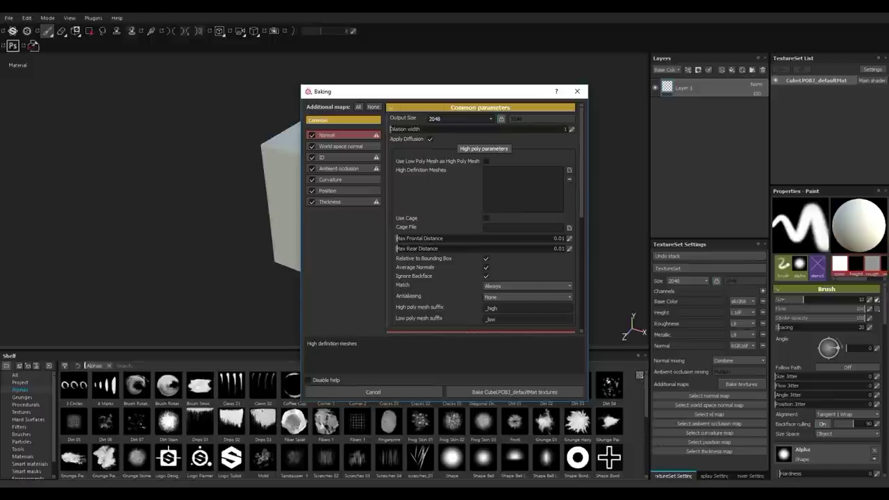
# Bake the CubeLPOBJ_defaultMat textures without the ID map, using CubeHPOBJ as the high definition mesh.
pyautogui.click(569, 170)
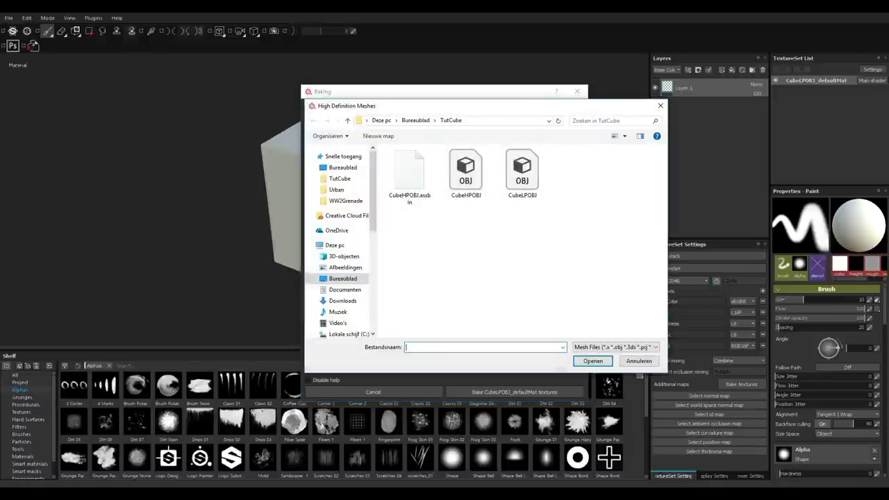
pyautogui.click(466, 174)
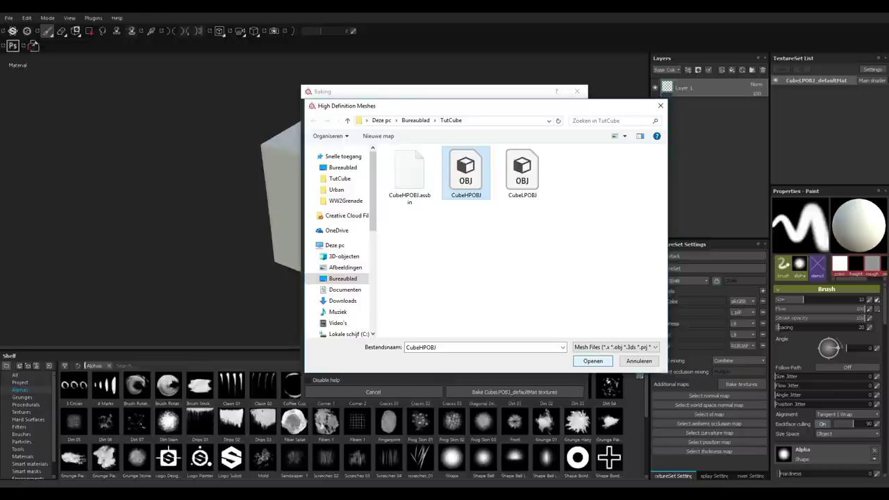
pyautogui.click(592, 360)
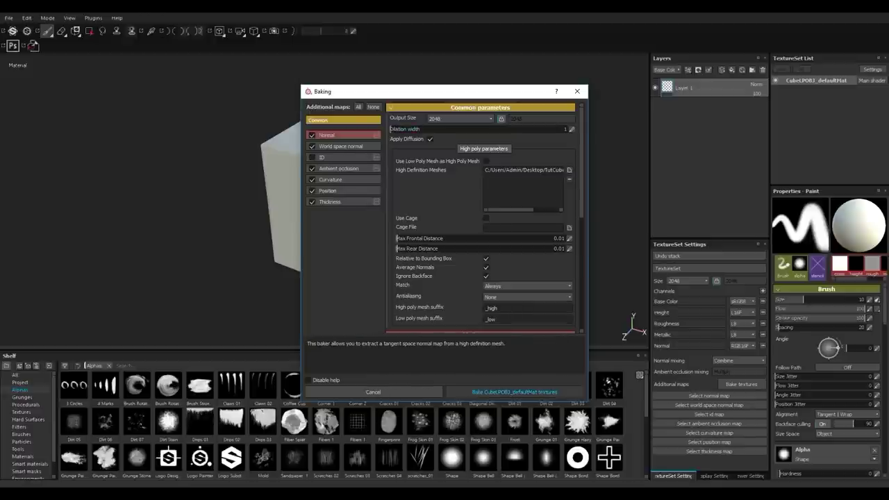
pyautogui.click(513, 392)
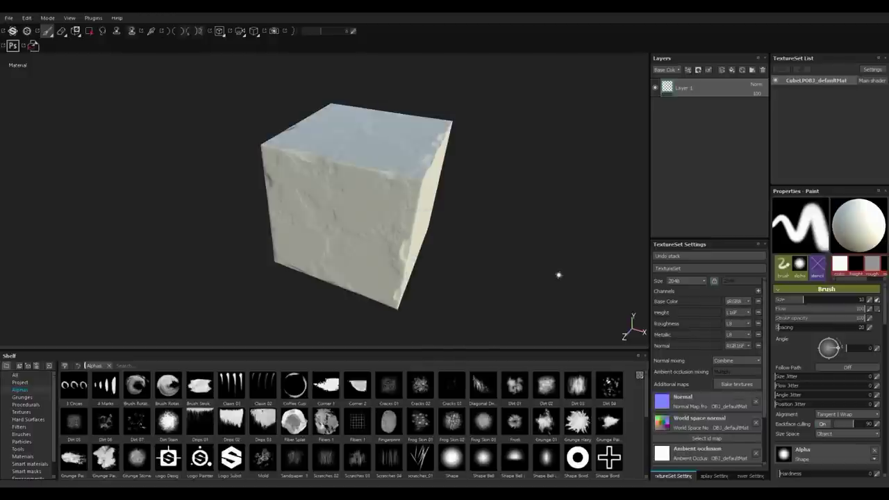
# Apply the Machinery smart material to the cube, placing it below Layer 1 in the layer stack.
pyautogui.keyDown('alt'); pyautogui.moveTo(520, 299); pyautogui.dragTo(576, 297); pyautogui.keyUp('alt')
pyautogui.keyDown('alt'); pyautogui.moveTo(479, 312); pyautogui.dragTo(448, 299); pyautogui.keyUp('alt')
pyautogui.keyDown('alt'); pyautogui.moveTo(433, 285); pyautogui.dragTo(493, 305, button='middle'); pyautogui.keyUp('alt')
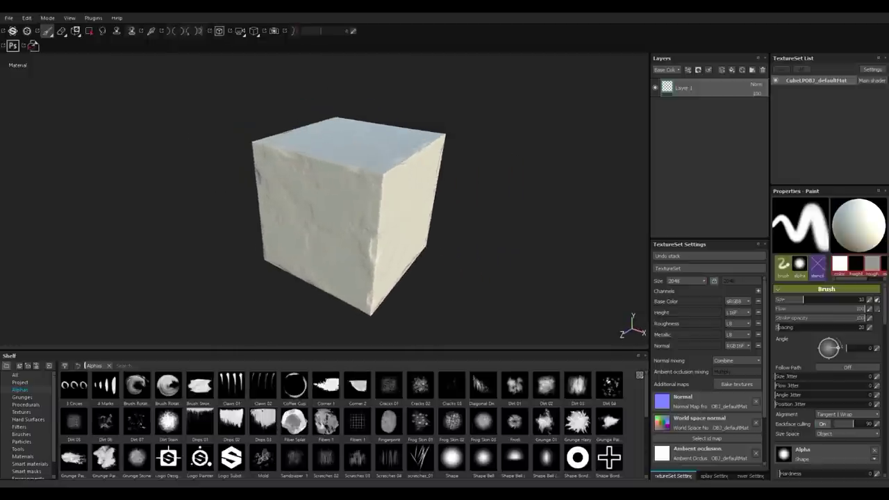
pyautogui.keyDown('alt'); pyautogui.moveTo(493, 305); pyautogui.dragTo(499, 311, button='right'); pyautogui.keyUp('alt')
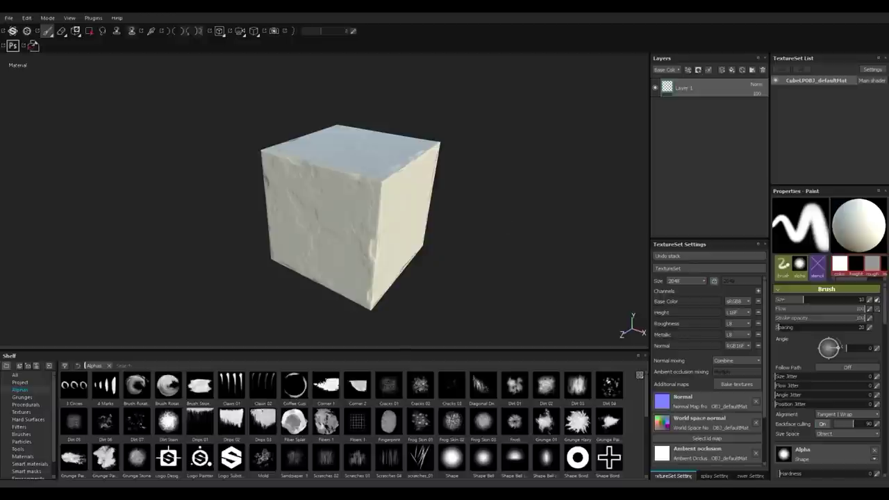
pyautogui.click(30, 464)
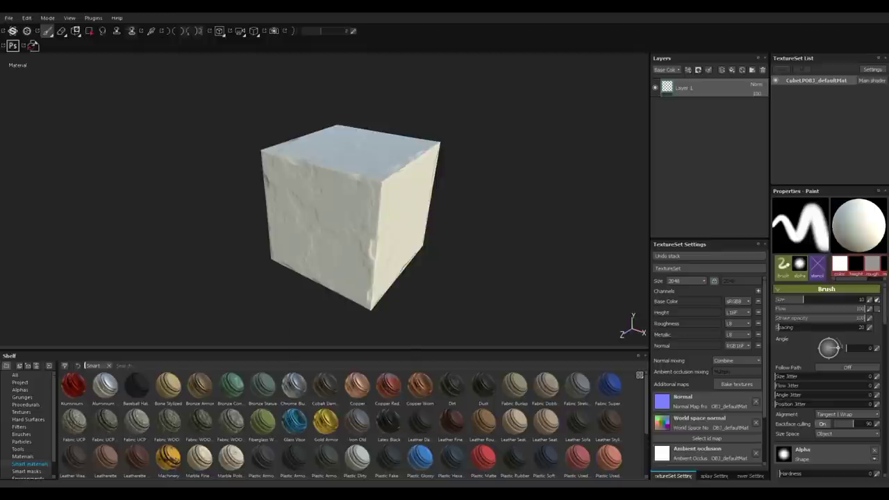
pyautogui.moveTo(168, 457)
pyautogui.click(168, 457)
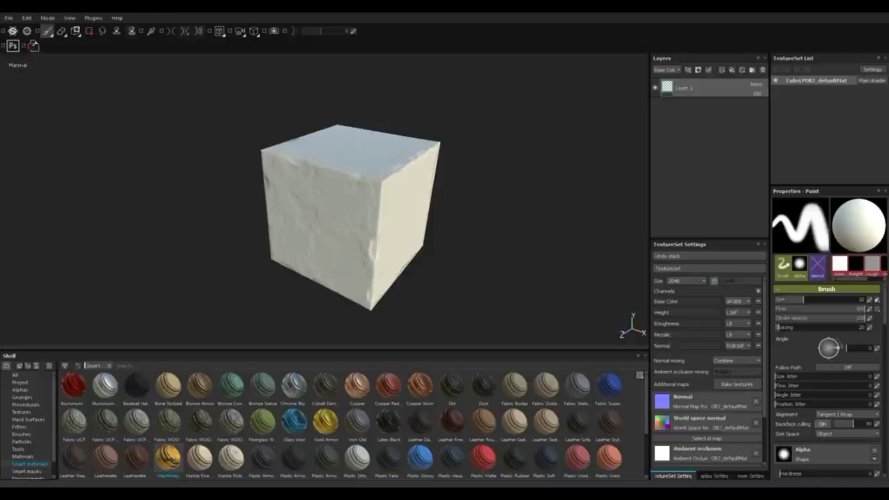
pyautogui.moveTo(168, 457); pyautogui.dragTo(709, 98)
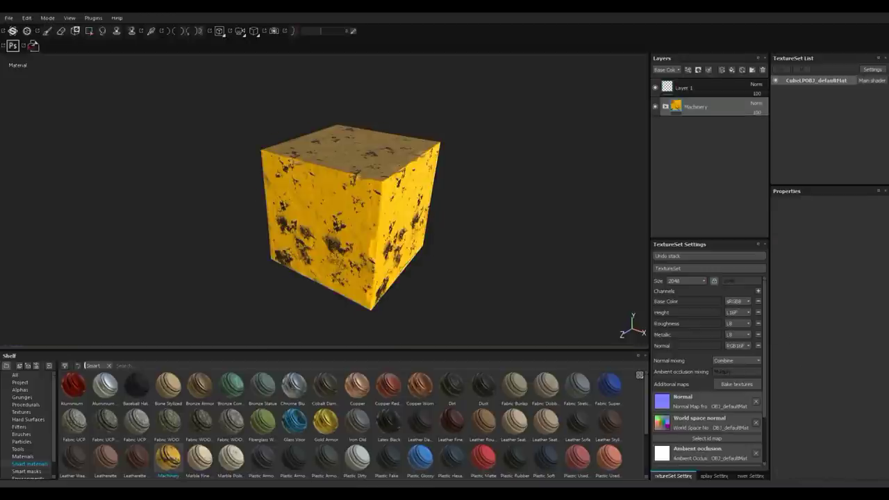
# Expand the Machinery group and raise the roughness of its Metal Base layer to about the middle of the range.
pyautogui.scroll(4, 361, 204)
pyautogui.keyDown('alt'); pyautogui.moveTo(361, 204); pyautogui.dragTo(357, 186); pyautogui.keyUp('alt')
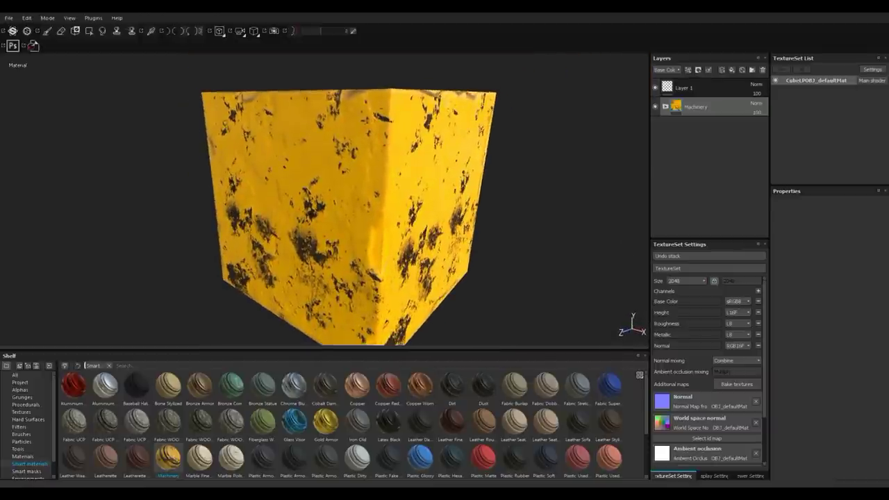
pyautogui.click(666, 106)
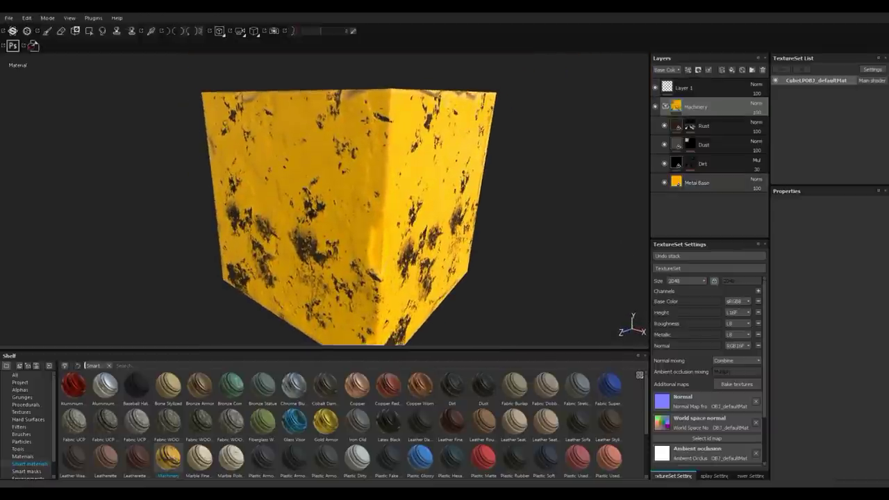
pyautogui.click(697, 182)
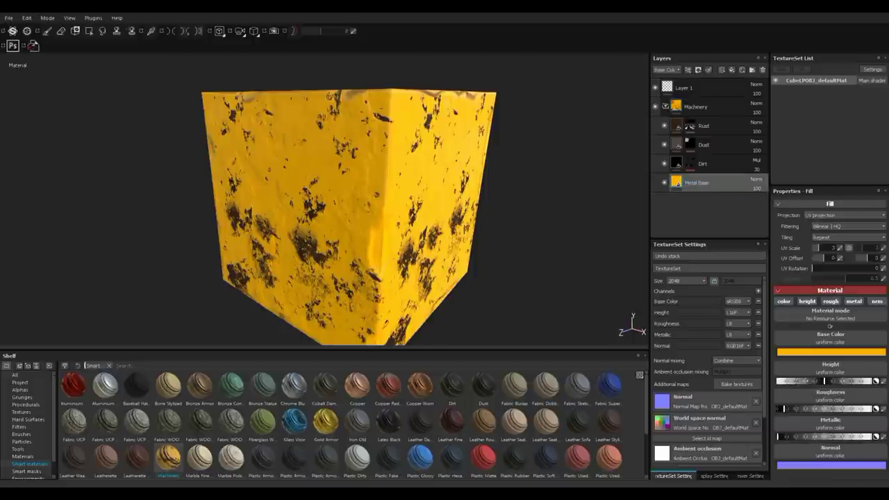
pyautogui.moveTo(785, 408); pyautogui.dragTo(830, 408)
# Raise the metallic value of the Metal Base layer strongly and lower it again, comparing the effect on the cube.
pyautogui.scroll(-2, 348, 201)
pyautogui.keyDown('alt'); pyautogui.moveTo(347, 166); pyautogui.dragTo(288, 255); pyautogui.keyUp('alt')
pyautogui.moveTo(778, 436); pyautogui.dragTo(799, 436)
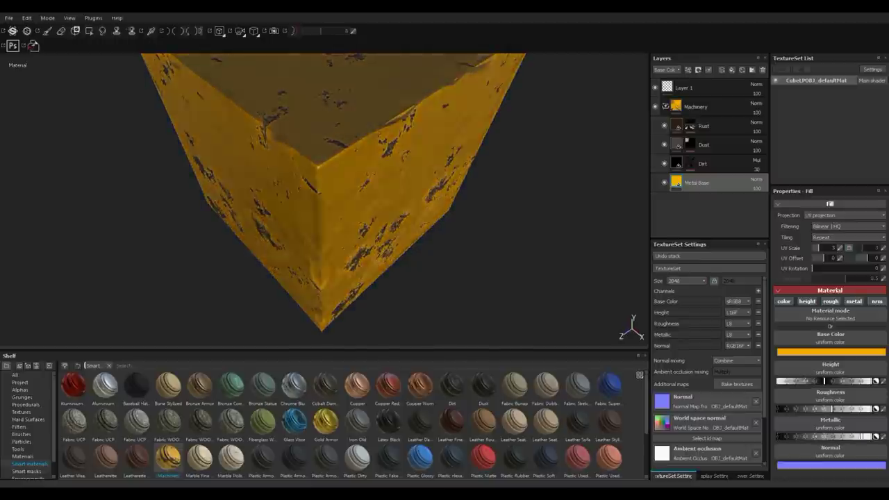
pyautogui.keyDown('alt'); pyautogui.moveTo(347, 236); pyautogui.dragTo(252, 193); pyautogui.keyUp('alt')
pyautogui.moveTo(869, 437); pyautogui.dragTo(843, 437)
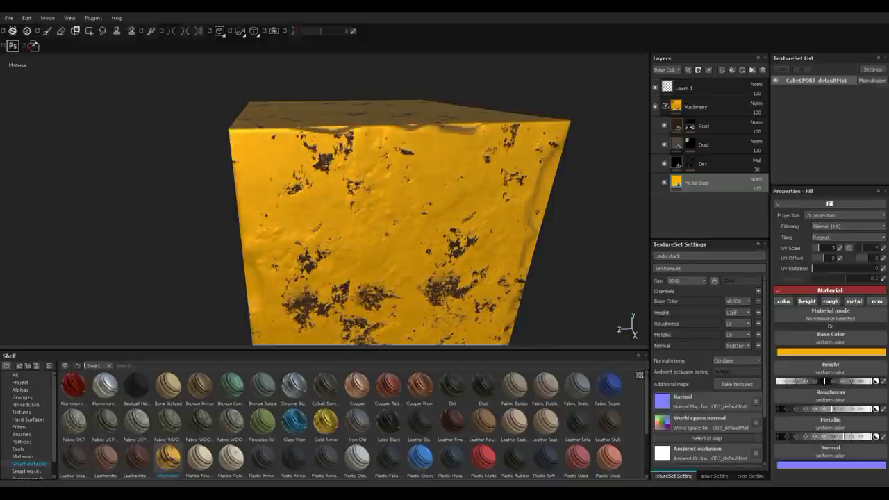
# Open the texture export settings for the cube and choose Arnold as the export config.
pyautogui.keyDown('alt'); pyautogui.moveTo(417, 230); pyautogui.dragTo(473, 226); pyautogui.keyUp('alt')
pyautogui.keyDown('alt'); pyautogui.moveTo(416, 223); pyautogui.dragTo(361, 226, button='right'); pyautogui.keyUp('alt')
pyautogui.moveTo(388, 225)
pyautogui.keyDown('alt'); pyautogui.mouseDown()
pyautogui.moveTo(389, 205)
pyautogui.moveTo(399, 224)
pyautogui.mouseUp(); pyautogui.keyUp('alt')
pyautogui.moveTo(400, 223)
pyautogui.keyDown('alt'); pyautogui.mouseDown(button='middle')
pyautogui.moveTo(414, 234)
pyautogui.moveTo(413, 226)
pyautogui.mouseUp(button='middle'); pyautogui.keyUp('alt')
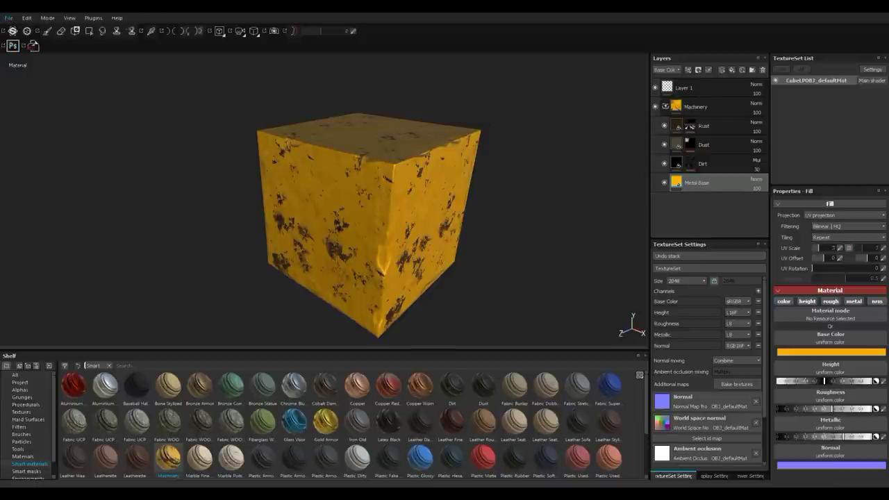
pyautogui.click(10, 17)
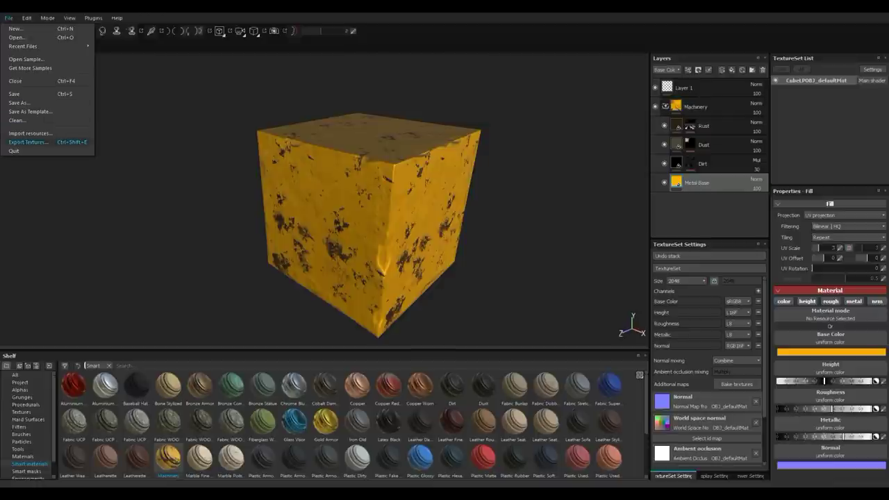
pyautogui.click(28, 142)
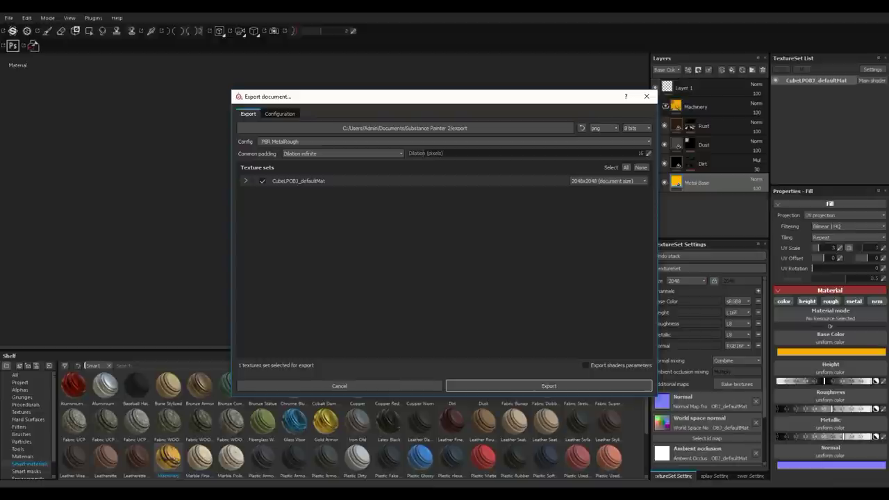
pyautogui.click(280, 114)
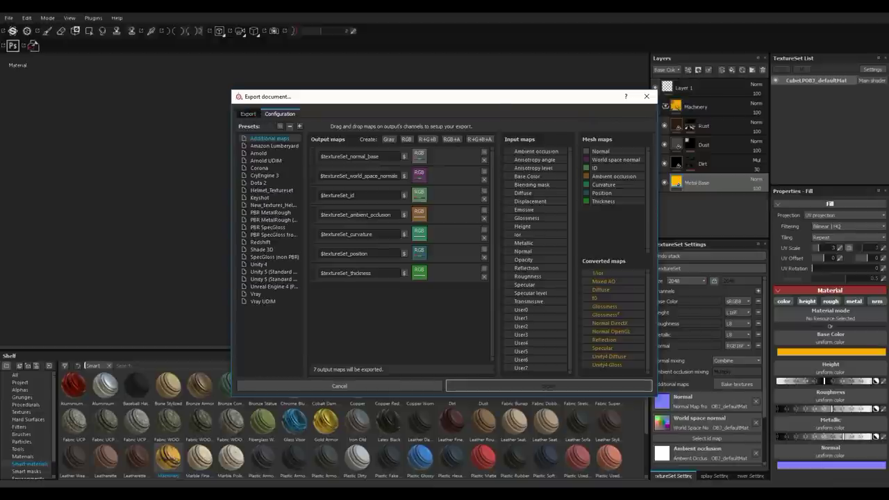
pyautogui.click(248, 114)
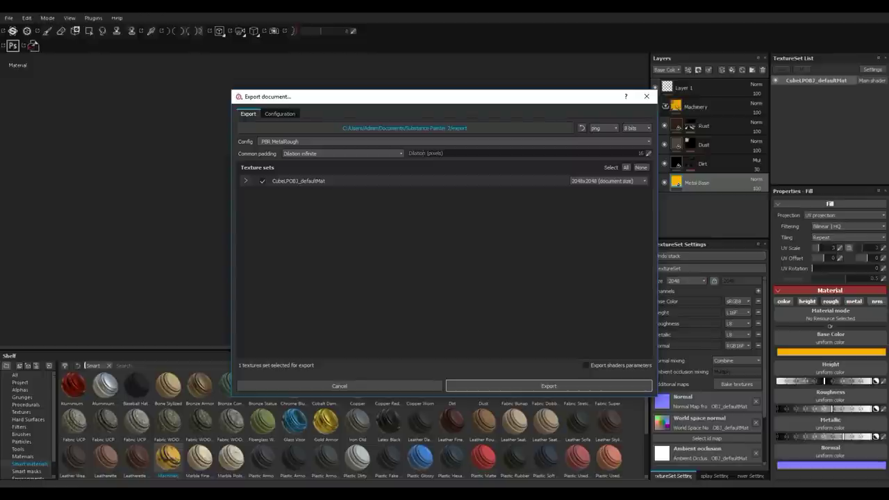
pyautogui.click(347, 141)
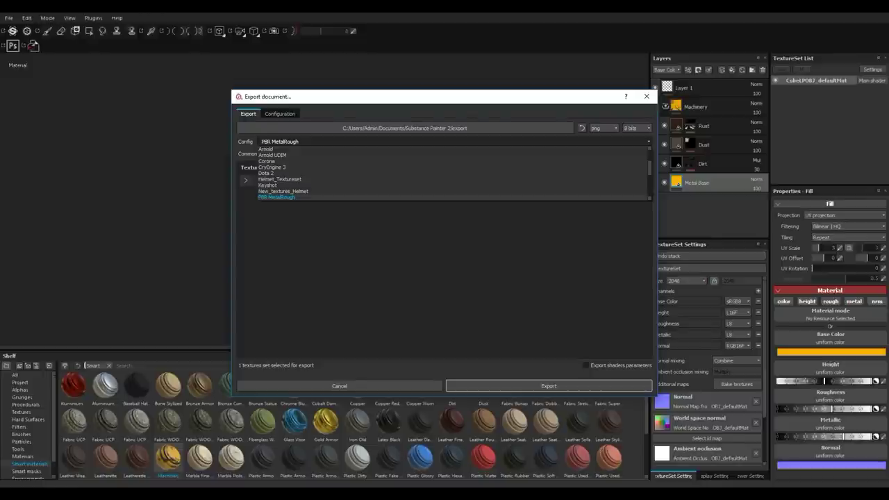
pyautogui.click(348, 141)
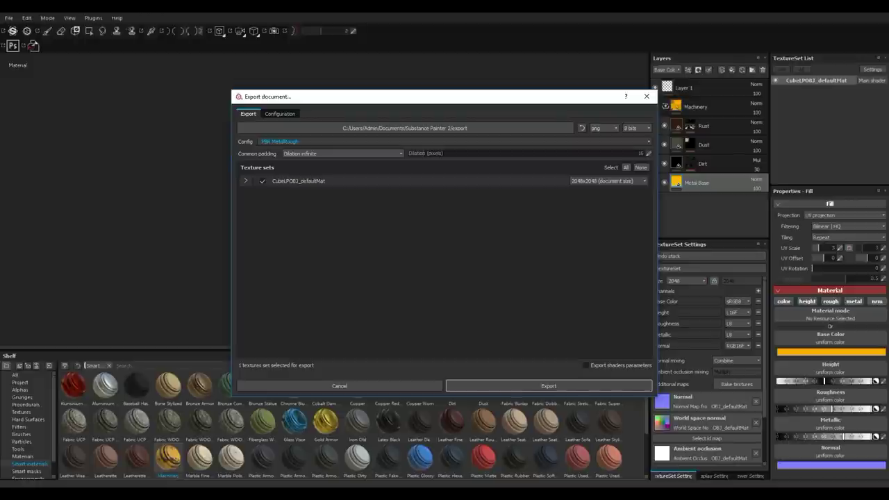
pyautogui.click(348, 141)
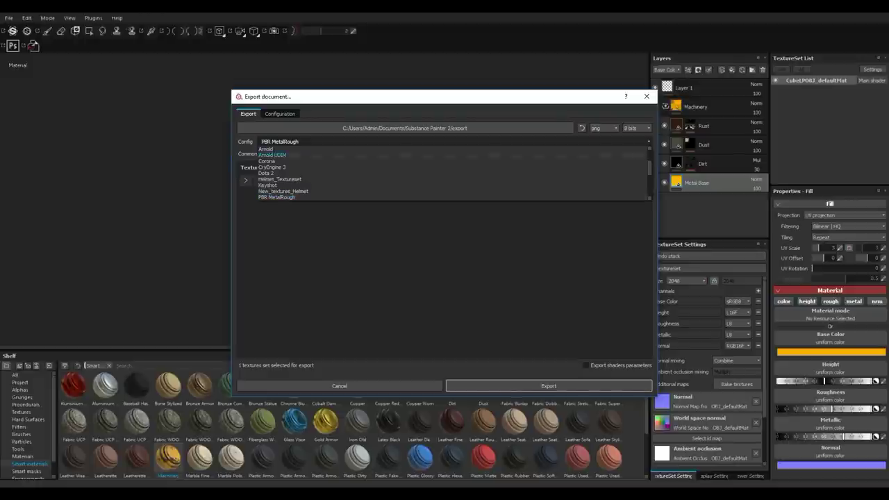
pyautogui.click(266, 150)
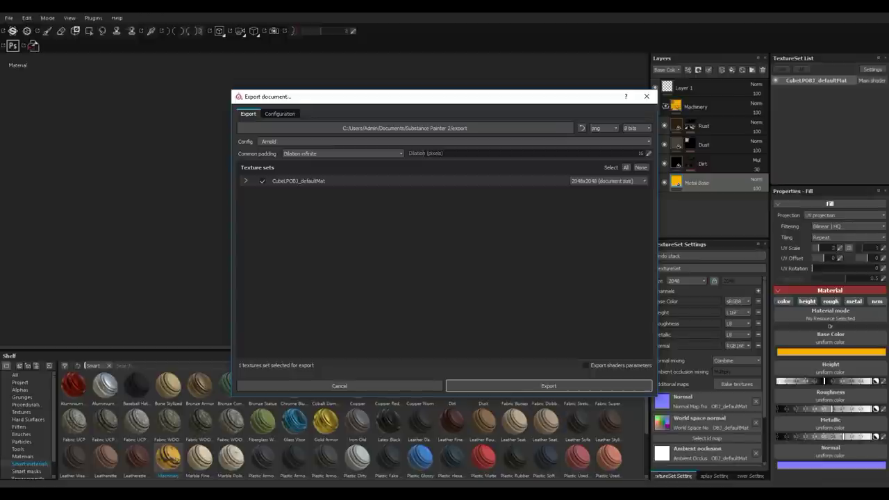
# Examine the output maps defined by the Arnold, Redshift, Unity 4 and Vray export presets.
pyautogui.click(280, 114)
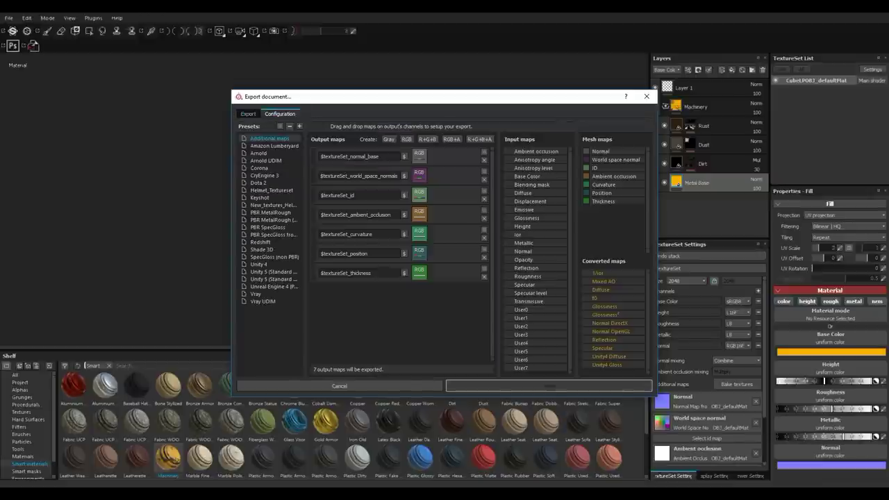
pyautogui.click(259, 154)
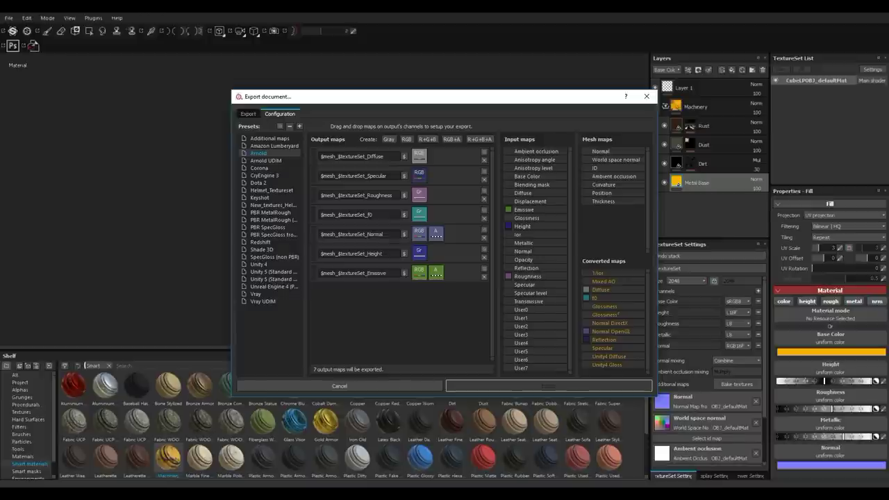
pyautogui.click(261, 242)
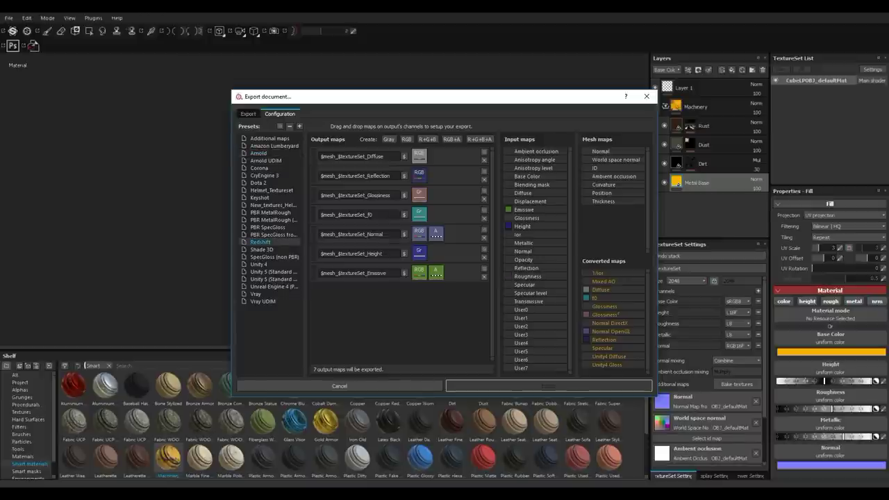
pyautogui.click(259, 265)
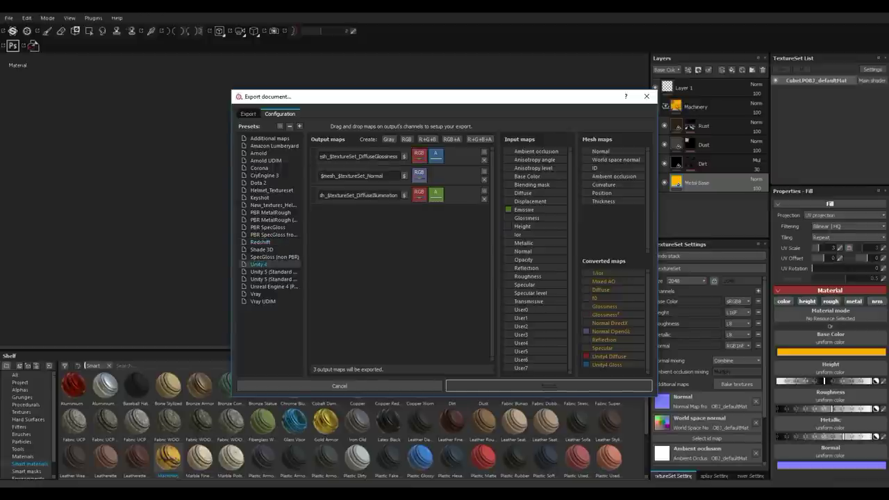
pyautogui.click(257, 294)
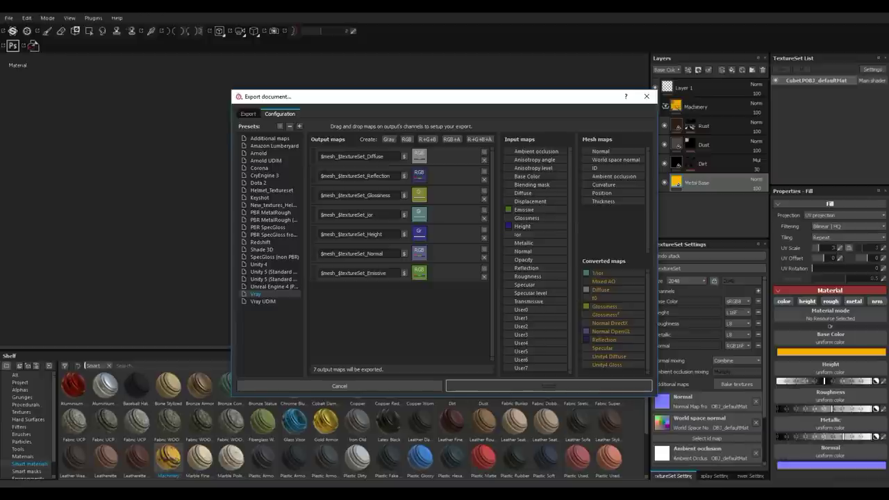
# Remove the Diffuse output map from the Arnold preset and create a new RGB output map.
pyautogui.click(258, 154)
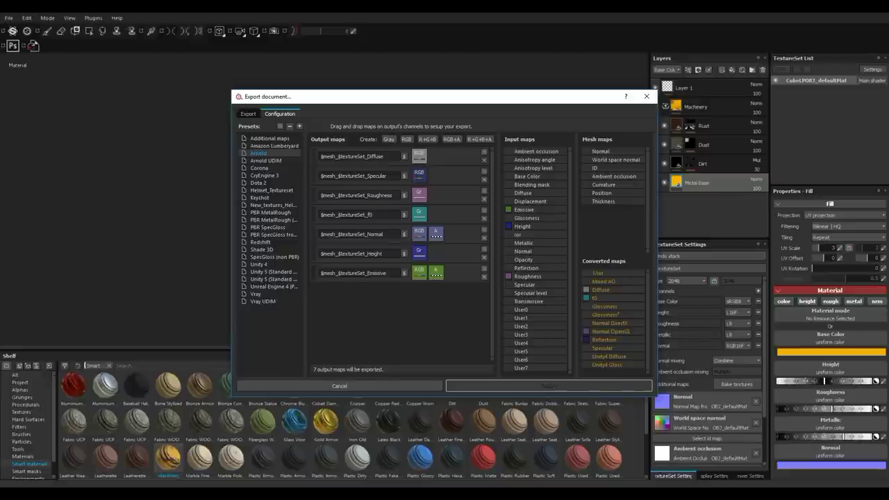
pyautogui.click(484, 160)
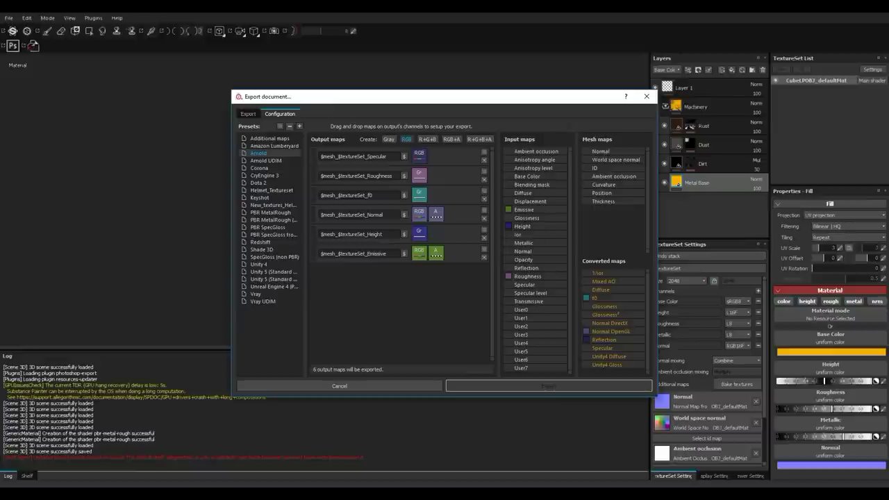
pyautogui.click(407, 139)
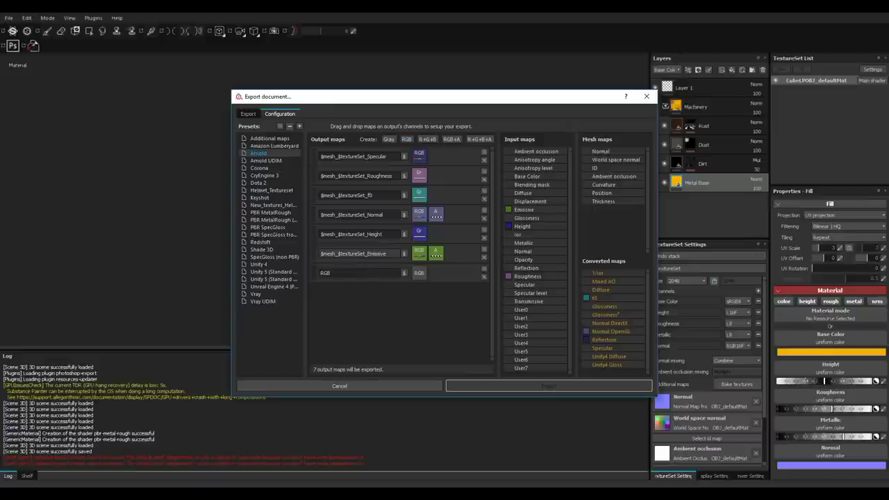
# Name the new RGB output map $mesh_$textureSet_Base and assign Base Color to it as RGB Channels.
pyautogui.moveTo(388, 254); pyautogui.dragTo(320, 254)
pyautogui.hotkey('ctrl', 'c')
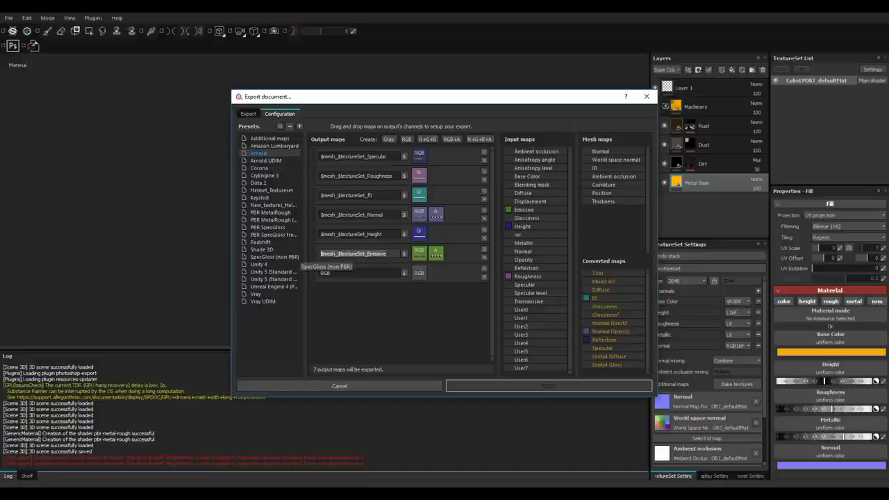
pyautogui.moveTo(332, 273); pyautogui.dragTo(318, 273)
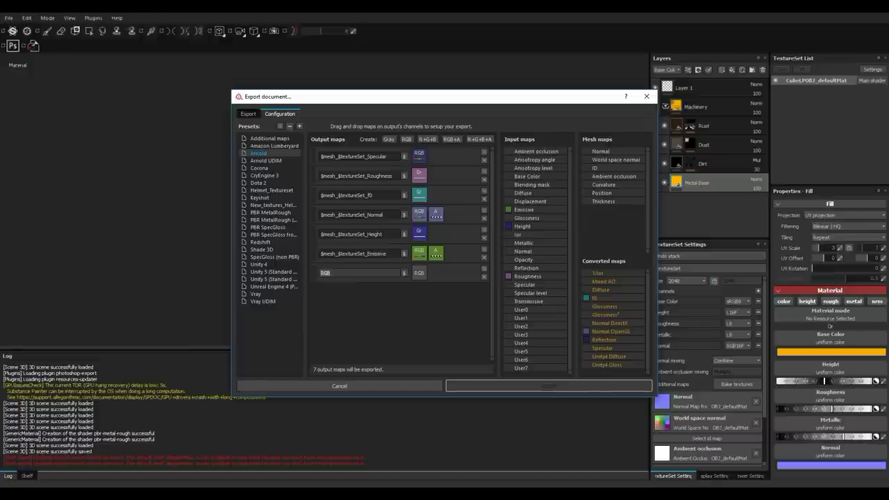
pyautogui.hotkey('ctrl', 'v')
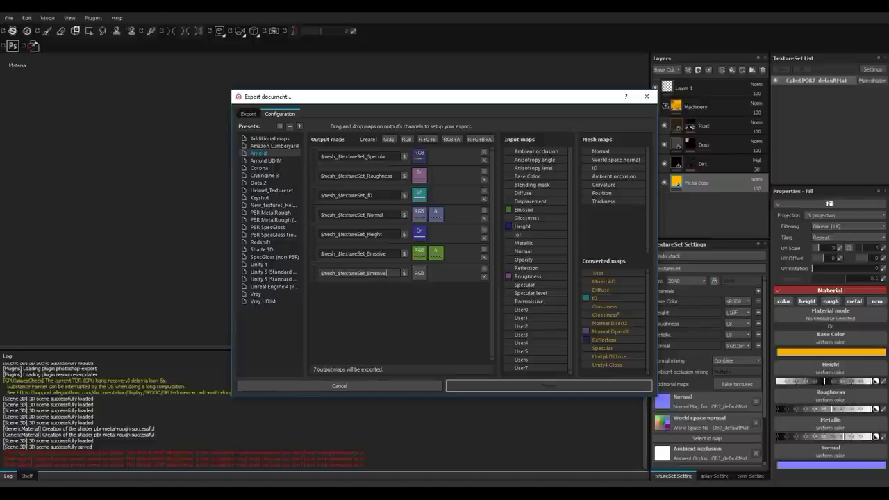
pyautogui.press('BackSpace')
pyautogui.press('BackSpace')
pyautogui.press('BackSpace')
pyautogui.press('BackSpace')
pyautogui.press('BackSpace')
pyautogui.press('BackSpace')
pyautogui.press('BackSpace')
pyautogui.press('BackSpace')
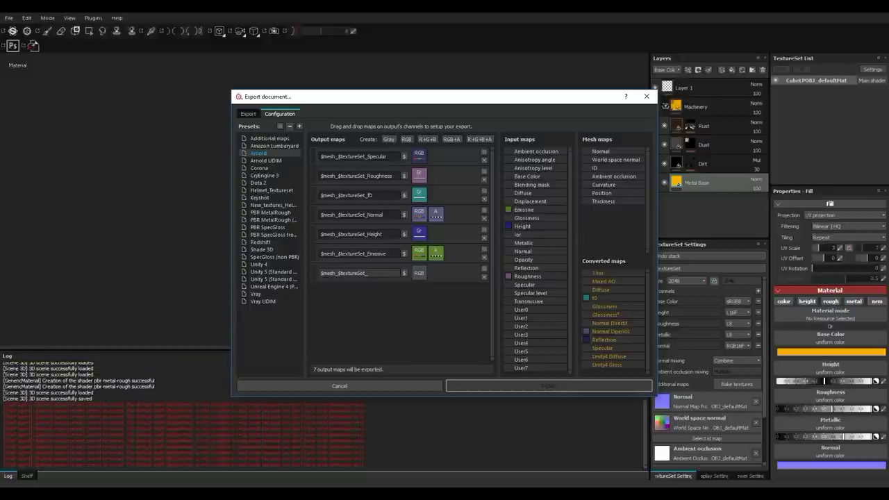
pyautogui.write('Base')
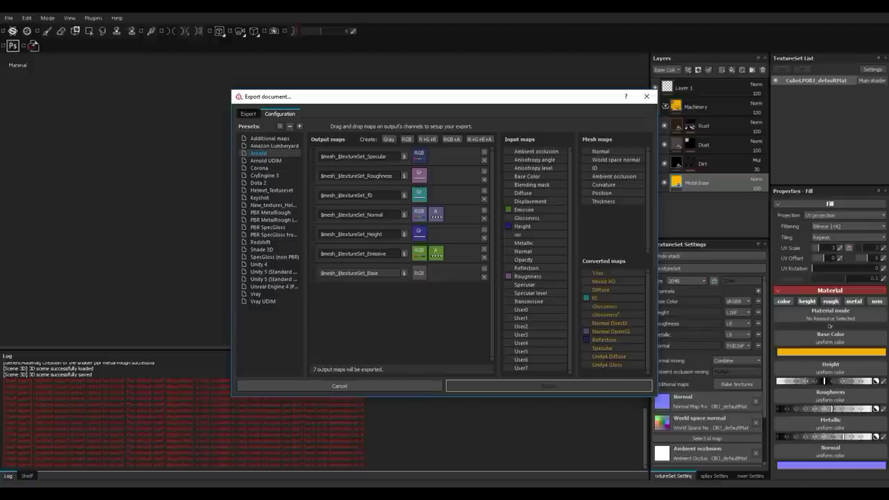
pyautogui.press('Return')
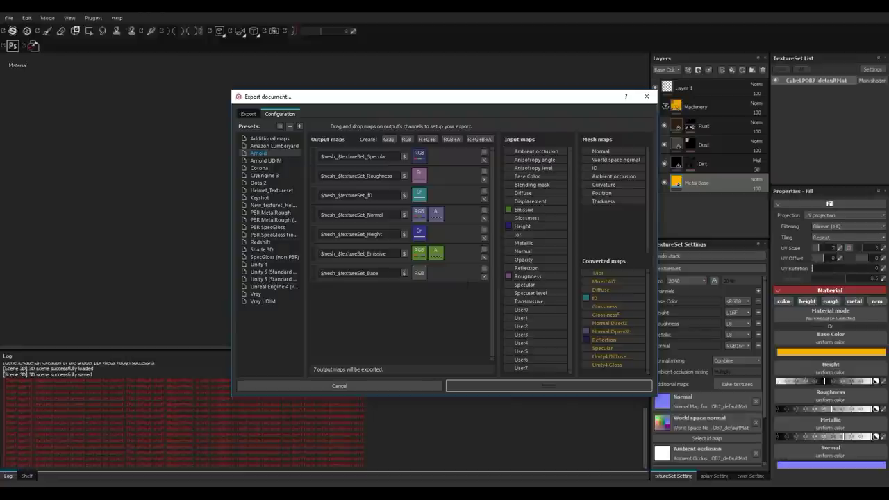
pyautogui.moveTo(527, 176); pyautogui.dragTo(418, 276)
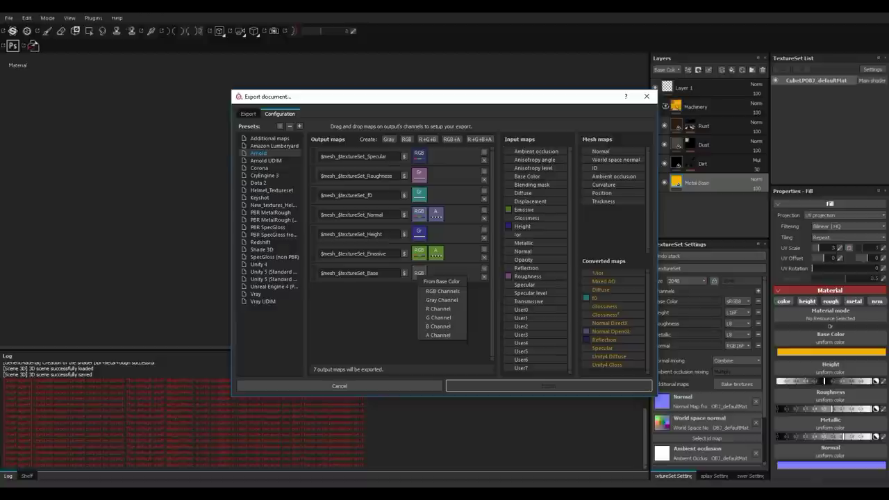
pyautogui.click(442, 291)
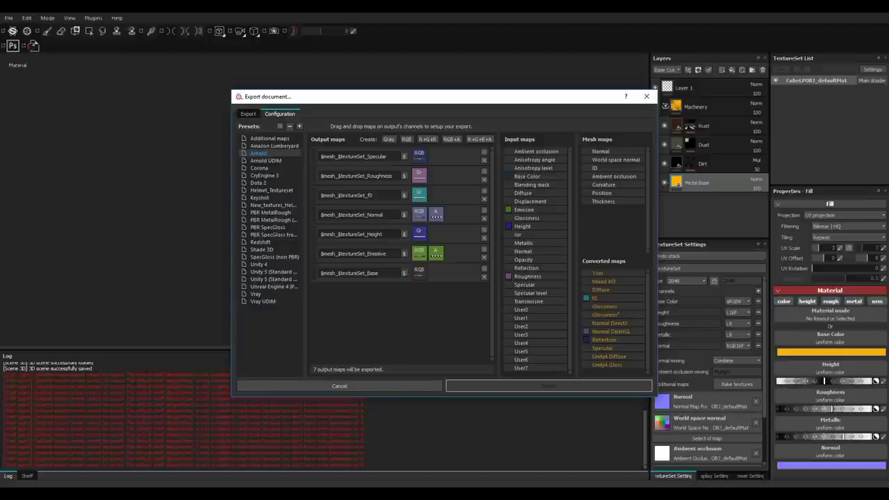
# Set the export folder to TutCube on the desktop and export the textures with the Arnold config.
pyautogui.click(248, 114)
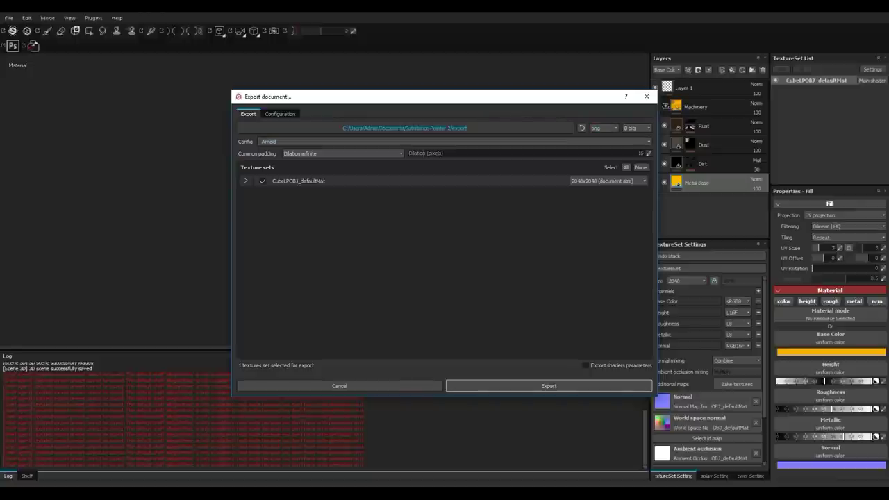
pyautogui.click(404, 128)
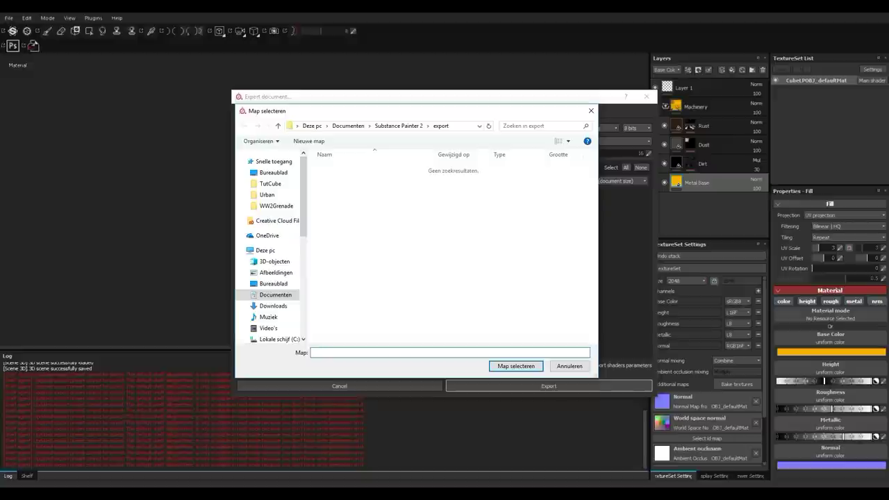
pyautogui.click(270, 184)
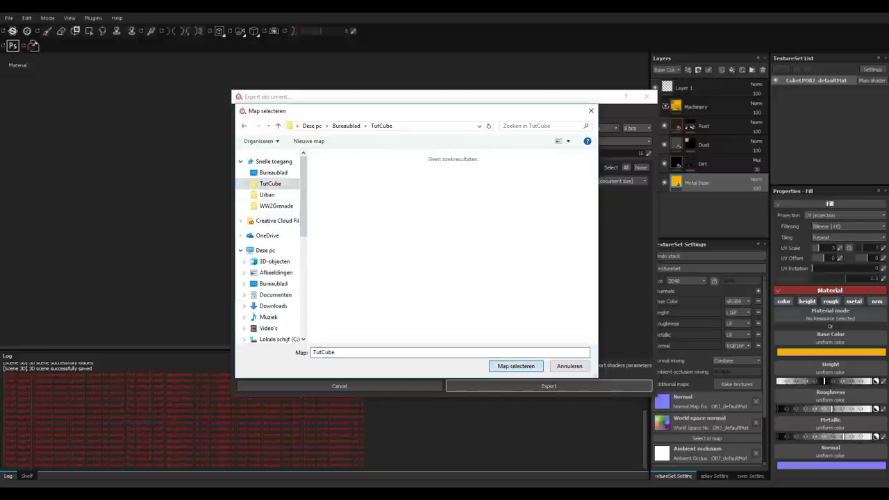
pyautogui.click(516, 366)
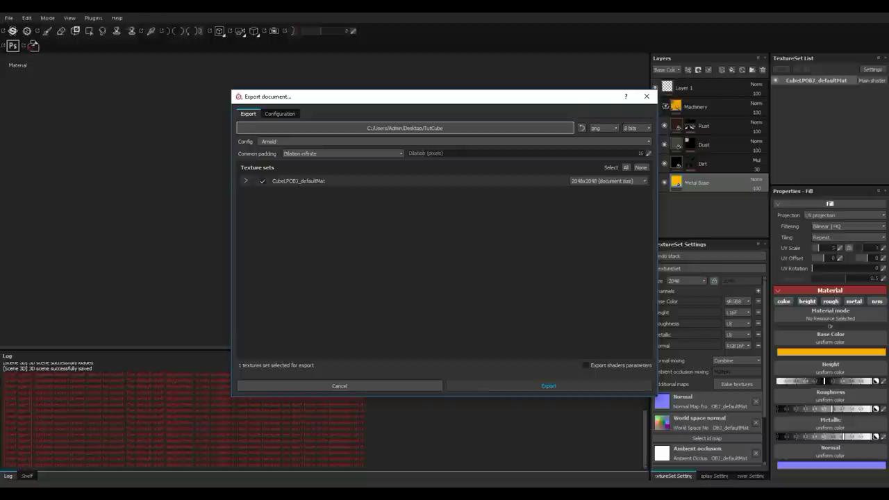
pyautogui.click(549, 385)
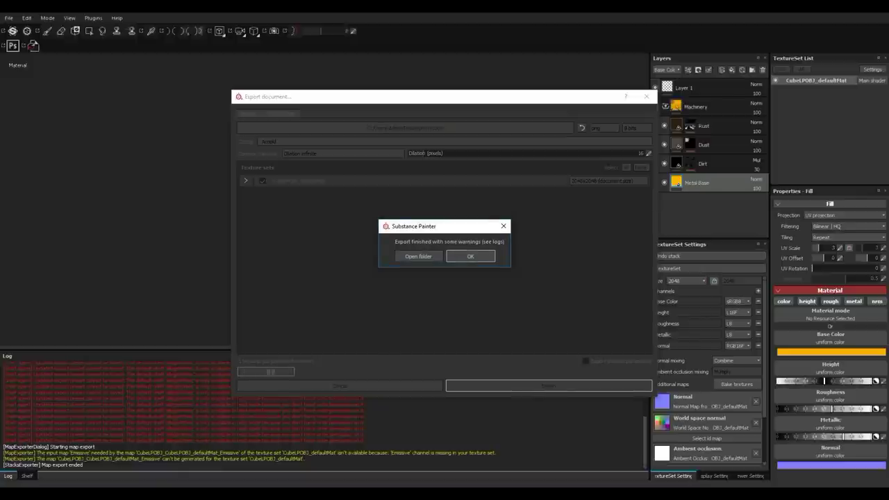
pyautogui.click(470, 256)
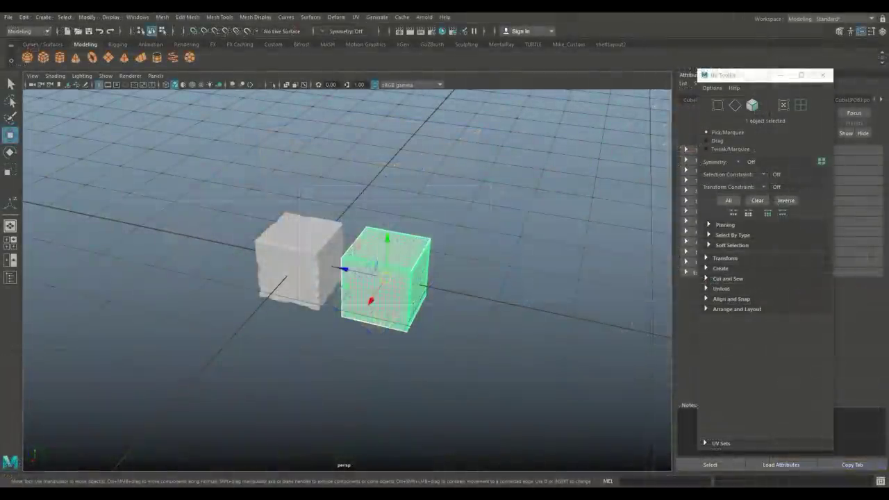
# Switch to Maya, delete the rough high-poly cube and select the remaining low-poly cube.
pyautogui.scroll(3, 348, 278)
pyautogui.keyDown('alt'); pyautogui.moveTo(347, 278); pyautogui.dragTo(378, 299); pyautogui.keyUp('alt')
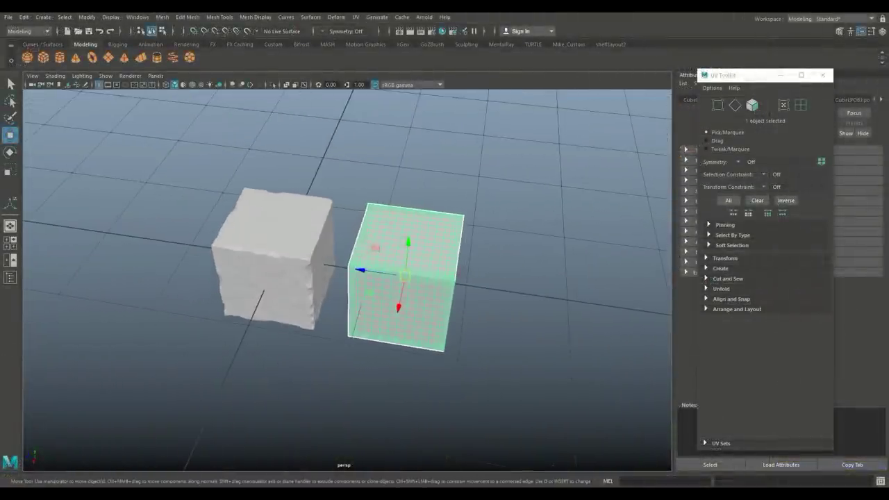
pyautogui.click(278, 257)
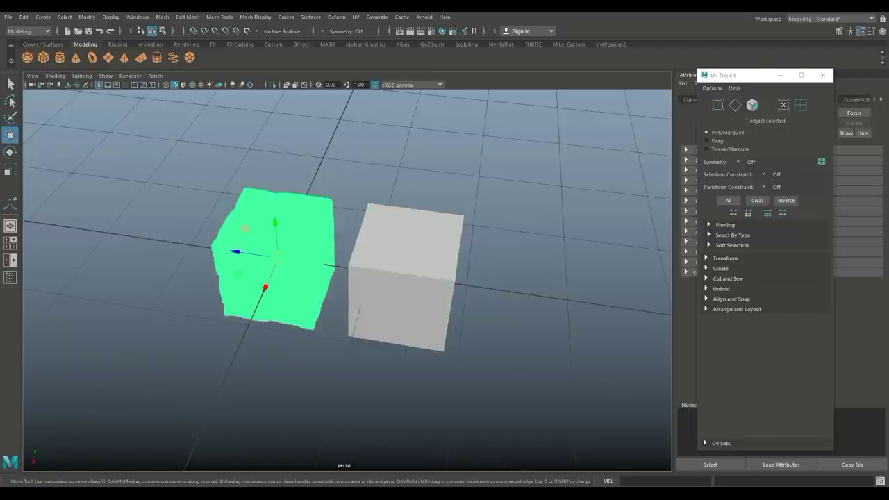
pyautogui.press('Delete')
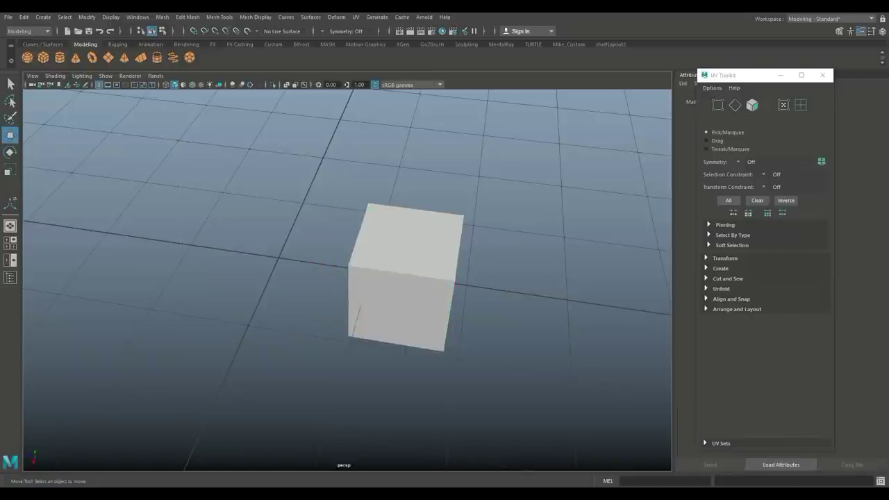
pyautogui.click(405, 288)
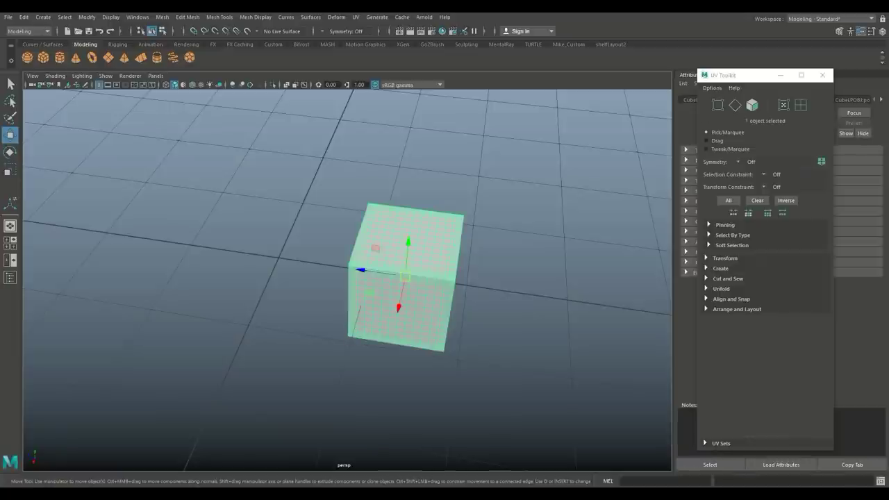
# Move the low-poly cube along Z in the top view to centre it on the grid origin.
pyautogui.click(9, 243)
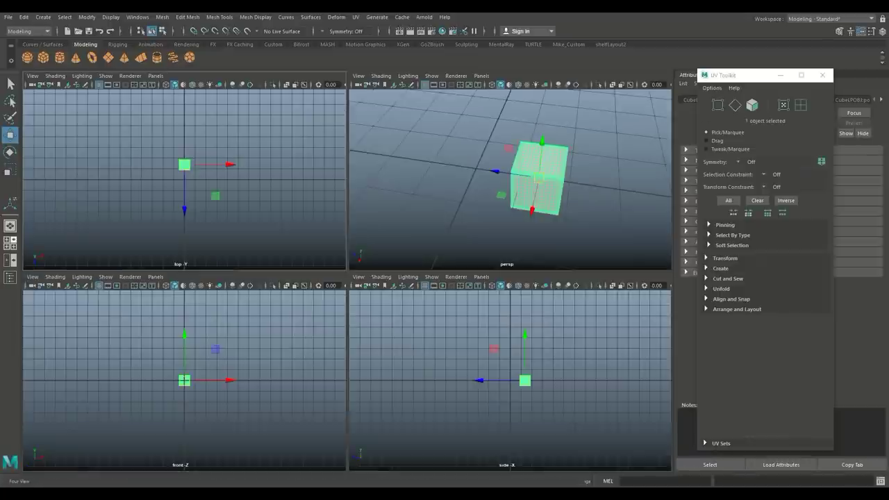
pyautogui.press('space')
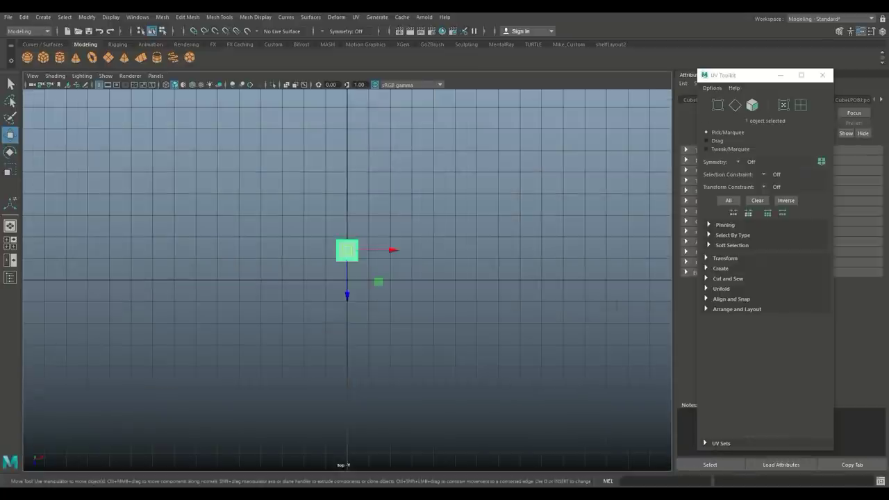
pyautogui.scroll(3, 348, 279)
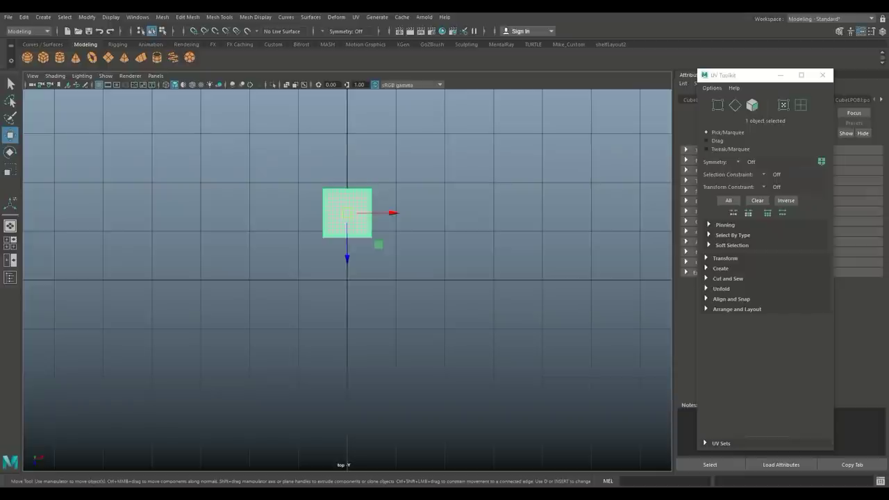
pyautogui.moveTo(347, 254); pyautogui.dragTo(347, 322)
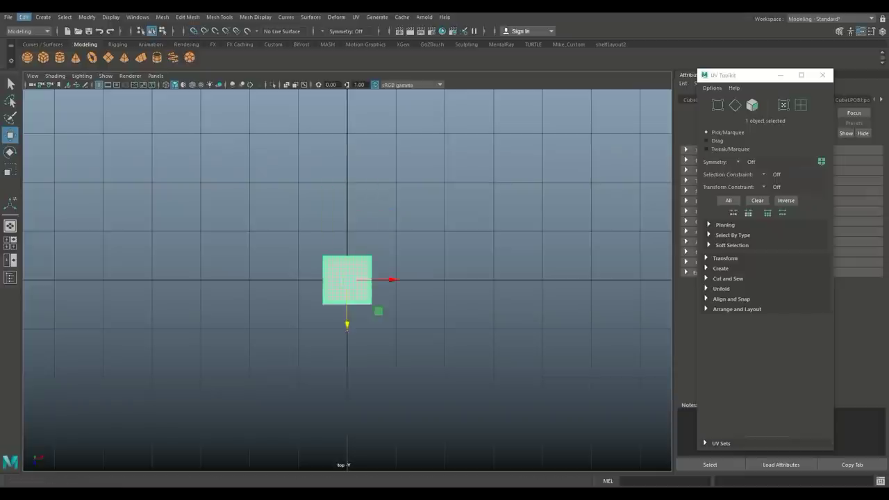
# Delete the cube's construction history, freeze its transformations and deselect it.
pyautogui.click(23, 16)
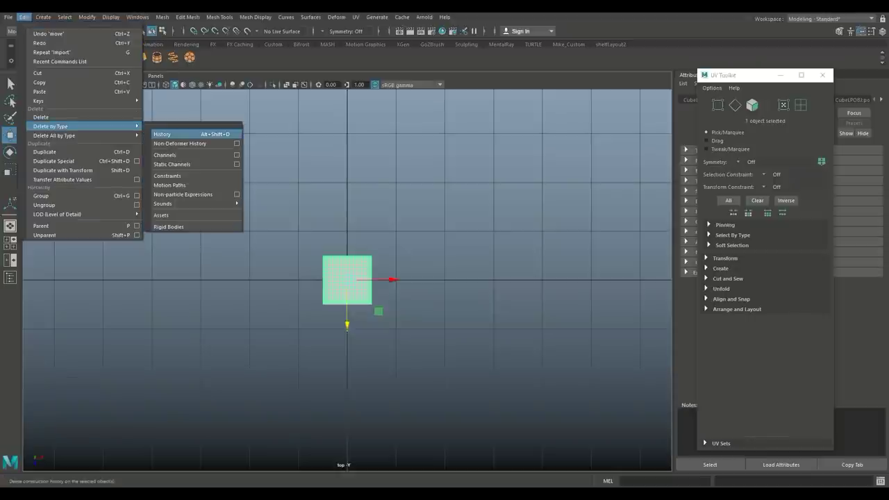
pyautogui.click(170, 130)
pyautogui.click(86, 16)
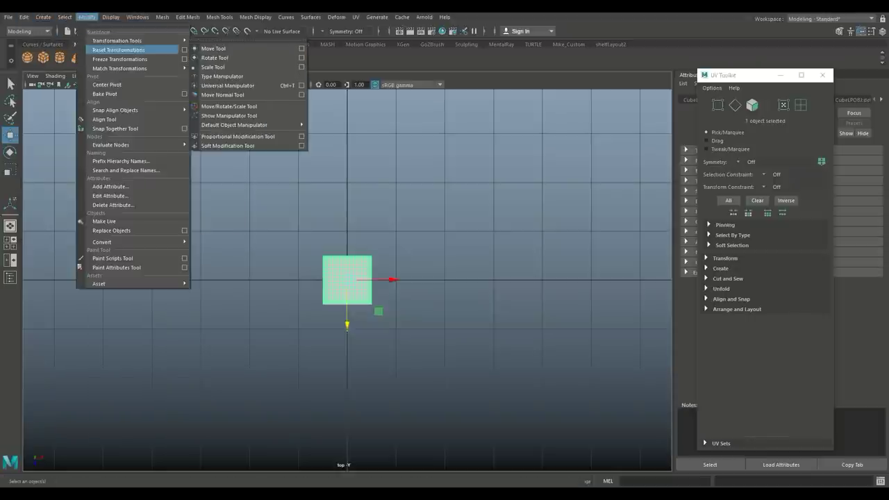
pyautogui.click(120, 59)
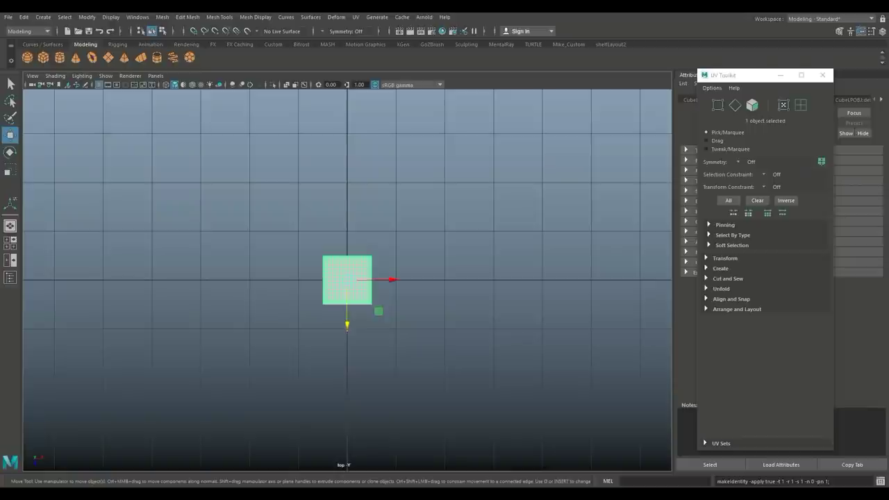
pyautogui.click(166, 188)
# Return to the full perspective view of the cube and clear away the UV Toolkit and Attribute Editor.
pyautogui.click(10, 243)
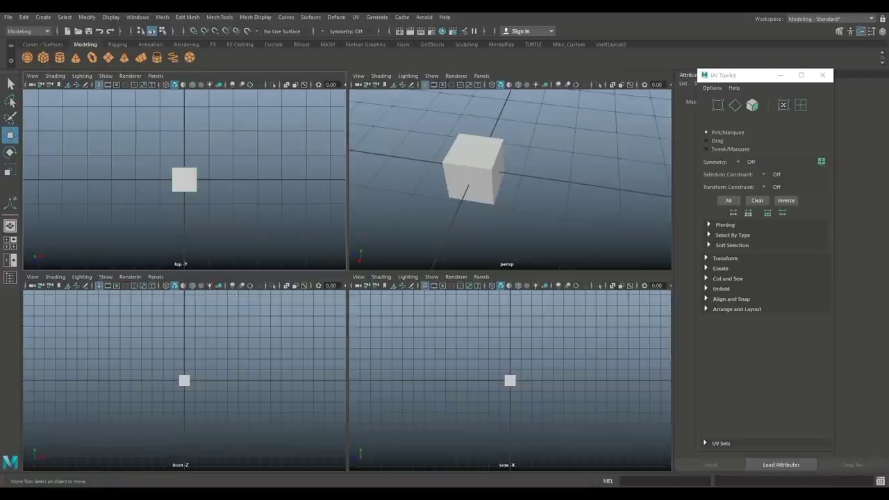
pyautogui.press('space')
pyautogui.scroll(3, 347, 280)
pyautogui.keyDown('alt'); pyautogui.moveTo(347, 264); pyautogui.dragTo(446, 304, button='middle'); pyautogui.keyUp('alt')
pyautogui.keyDown('alt'); pyautogui.moveTo(446, 304); pyautogui.dragTo(411, 276); pyautogui.keyUp('alt')
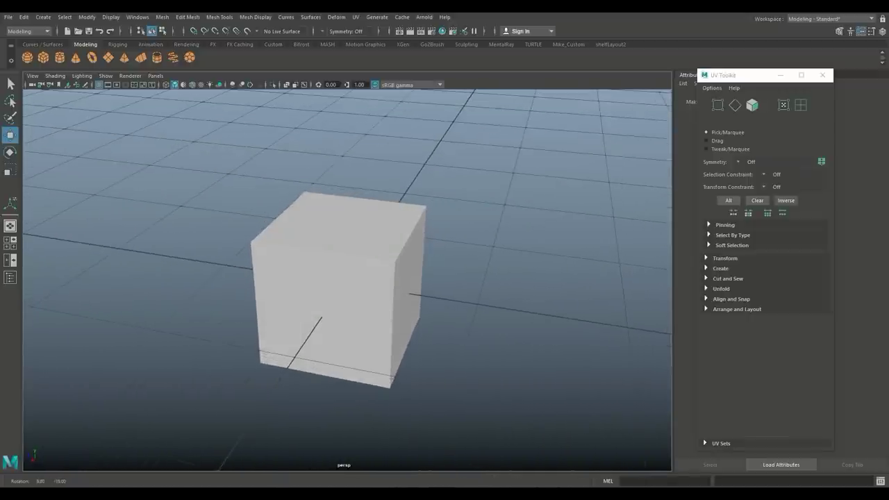
pyautogui.moveTo(411, 276)
pyautogui.keyDown('alt'); pyautogui.mouseDown(button='middle')
pyautogui.moveTo(409, 269)
pyautogui.moveTo(411, 282)
pyautogui.mouseUp(button='middle'); pyautogui.keyUp('alt')
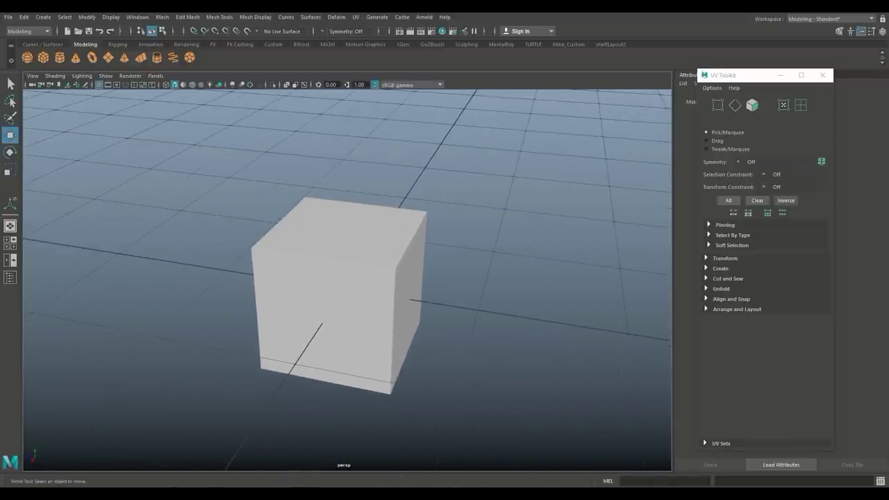
pyautogui.click(822, 75)
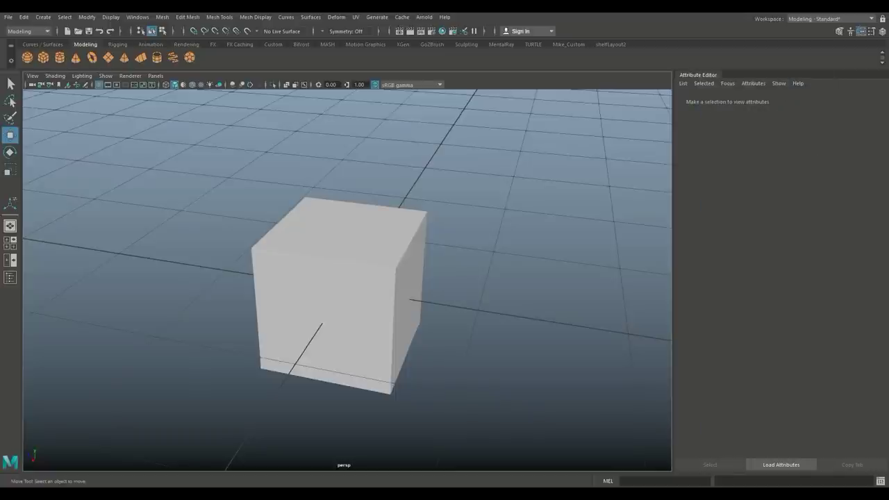
pyautogui.click(861, 31)
pyautogui.scroll(-6, 452, 283)
pyautogui.keyDown('alt'); pyautogui.moveTo(452, 287); pyautogui.dragTo(422, 294, button='middle'); pyautogui.keyUp('alt')
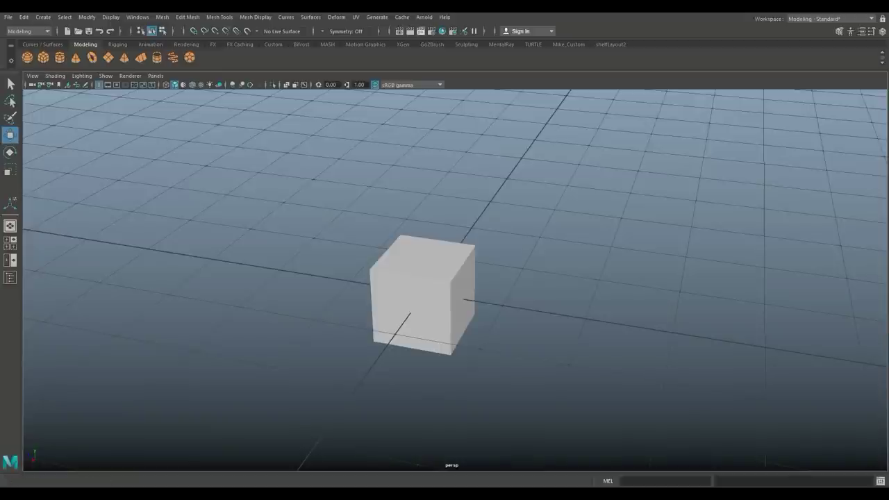
# Add an Arnold Skydome Light to the scene.
pyautogui.click(425, 17)
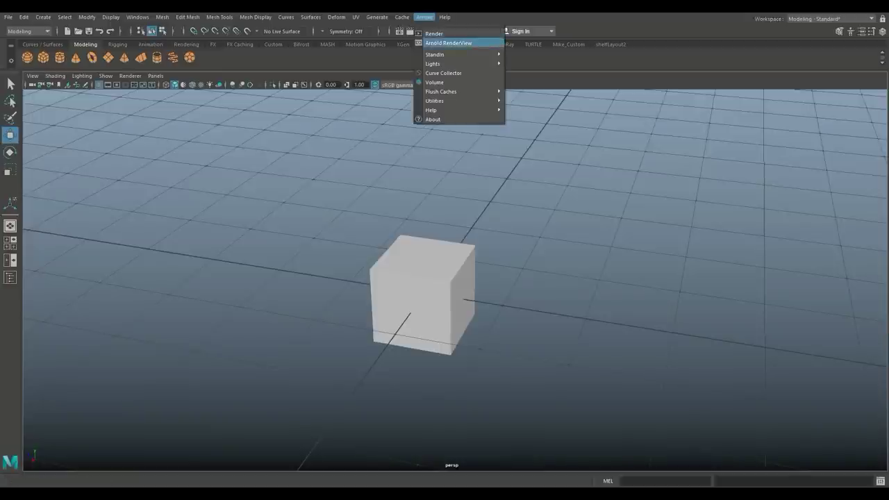
pyautogui.moveTo(445, 63)
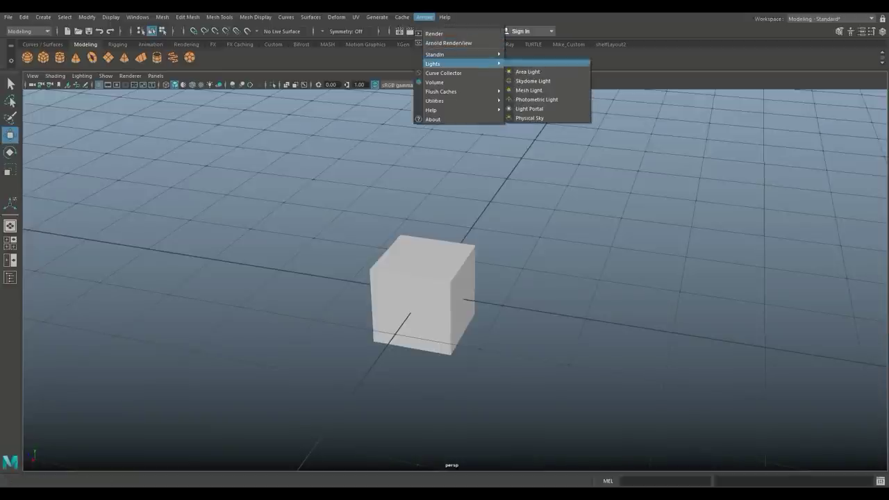
pyautogui.click(532, 81)
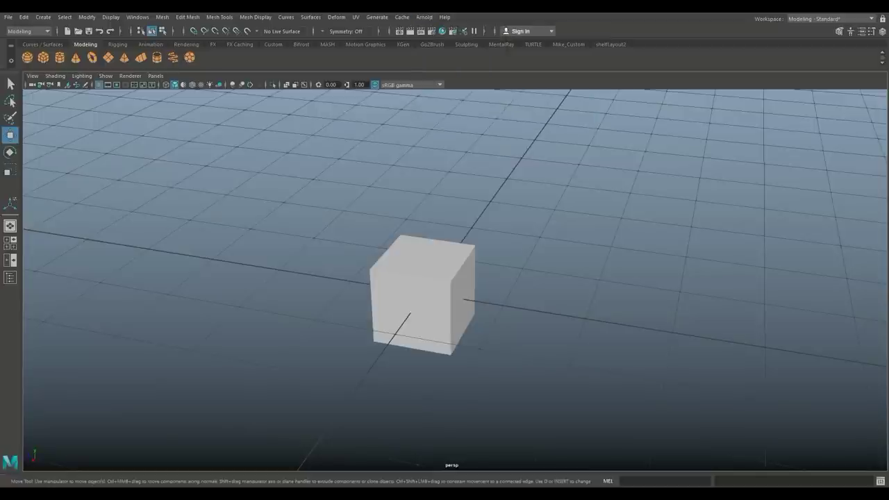
# Examine the skydome light's extent around the cube and the cube itself in the perspective view.
pyautogui.scroll(-15, 455, 279)
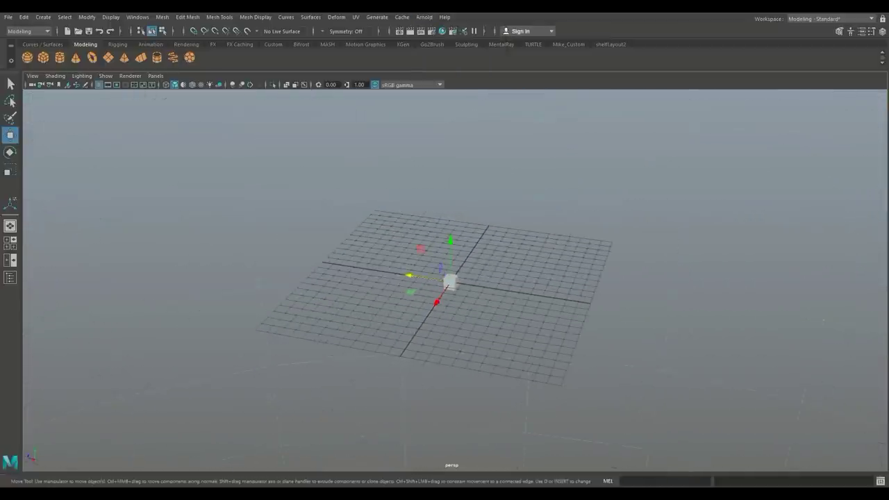
pyautogui.moveTo(455, 280)
pyautogui.keyDown('alt'); pyautogui.mouseDown()
pyautogui.moveTo(455, 177)
pyautogui.moveTo(444, 277)
pyautogui.mouseUp(); pyautogui.keyUp('alt')
pyautogui.scroll(5, 445, 278)
pyautogui.scroll(3, 444, 278)
pyautogui.scroll(1, 444, 278)
pyautogui.keyDown('alt'); pyautogui.moveTo(445, 278); pyautogui.dragTo(432, 297, button='middle'); pyautogui.keyUp('alt')
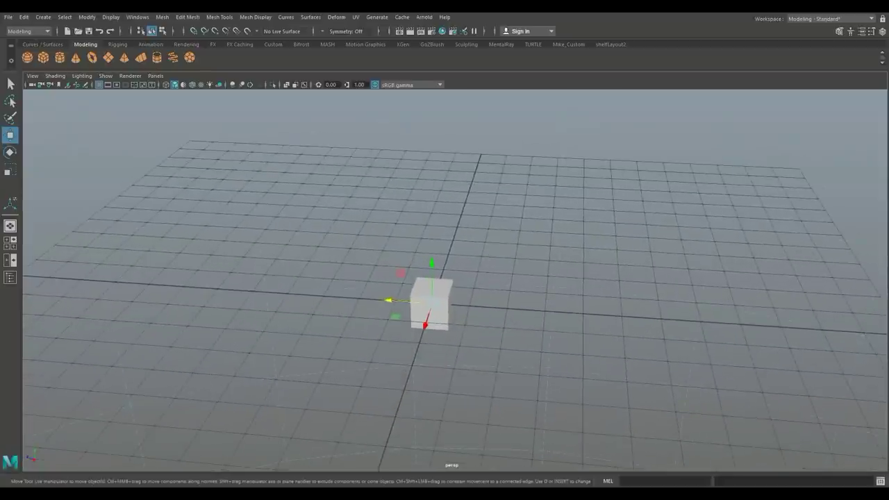
pyautogui.scroll(4, 444, 281)
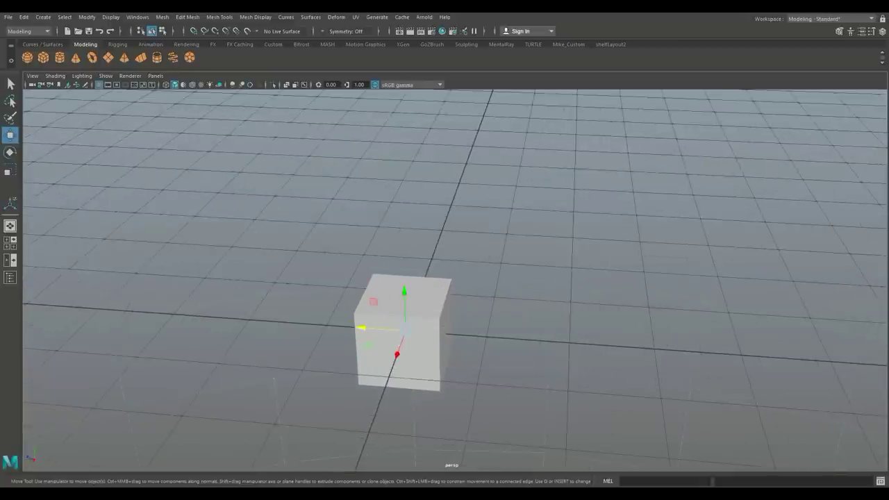
pyautogui.keyDown('alt'); pyautogui.moveTo(445, 278); pyautogui.dragTo(459, 255, button='middle'); pyautogui.keyUp('alt')
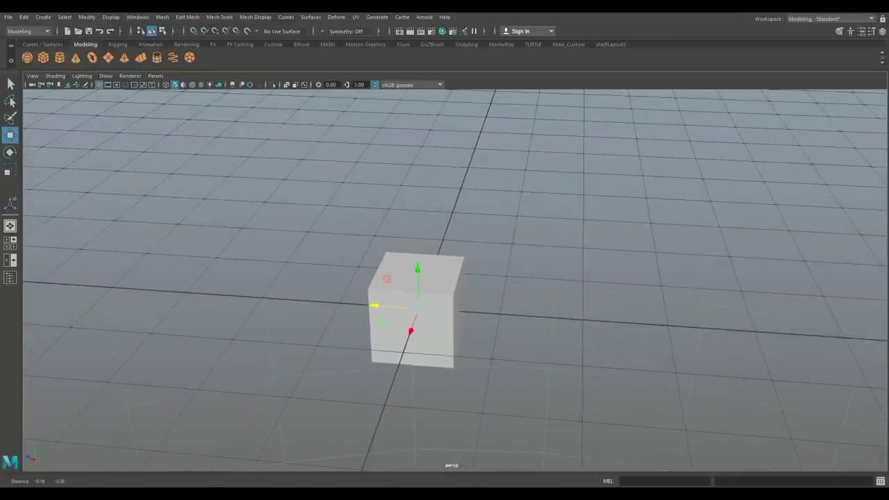
pyautogui.scroll(3, 444, 281)
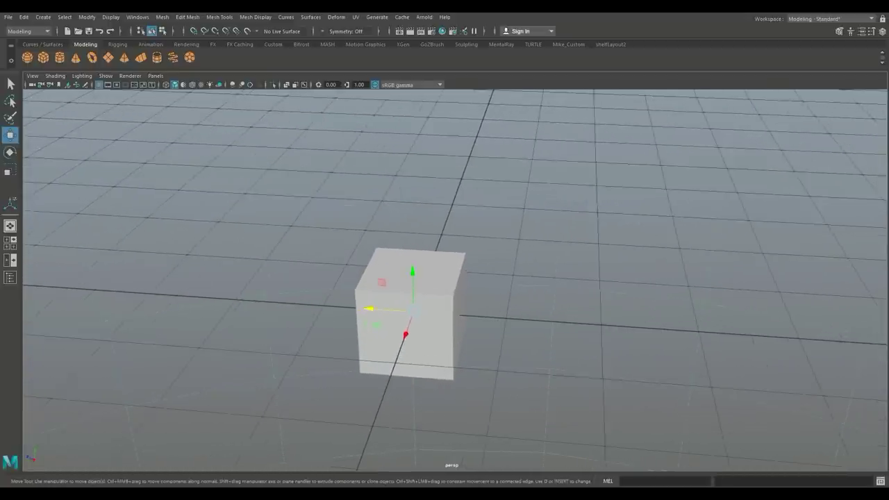
pyautogui.keyDown('alt'); pyautogui.moveTo(445, 281); pyautogui.dragTo(461, 255, button='middle'); pyautogui.keyUp('alt')
pyautogui.moveTo(445, 278)
pyautogui.keyDown('alt'); pyautogui.mouseDown()
pyautogui.moveTo(444, 236)
pyautogui.moveTo(444, 285)
pyautogui.moveTo(460, 286)
pyautogui.mouseUp(); pyautogui.keyUp('alt')
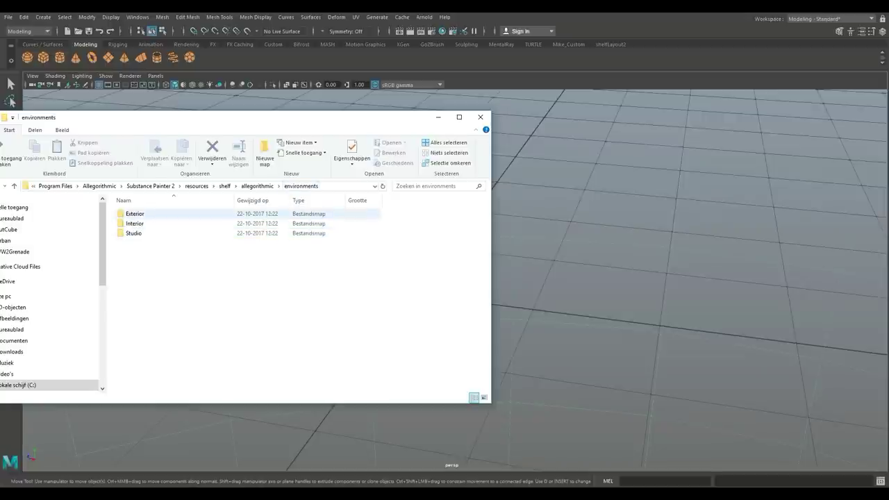
# In File Explorer, open the Exterior folder of Substance Painter's environments and copy the panorama HDR file.
pyautogui.doubleClick(134, 214)
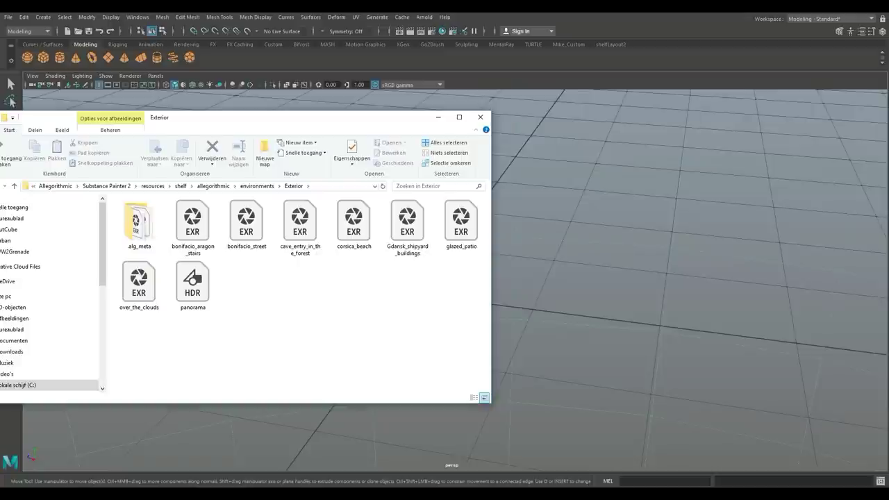
pyautogui.click(193, 285)
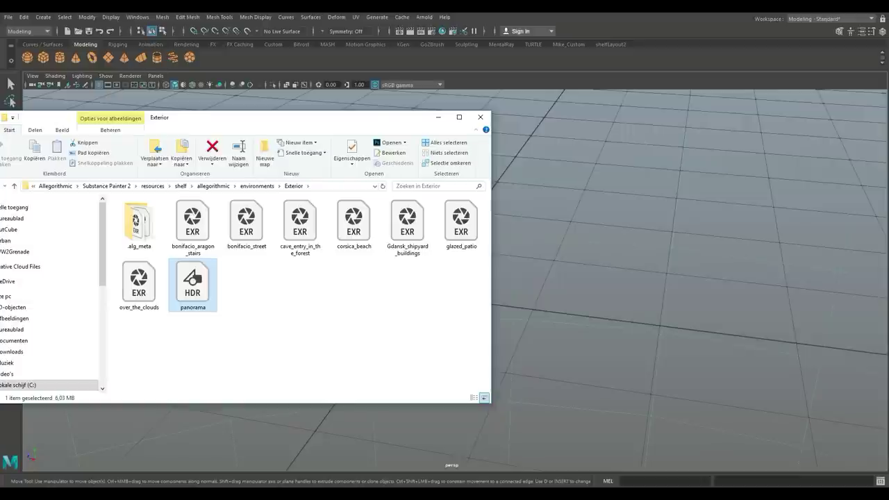
pyautogui.rightClick(192, 280)
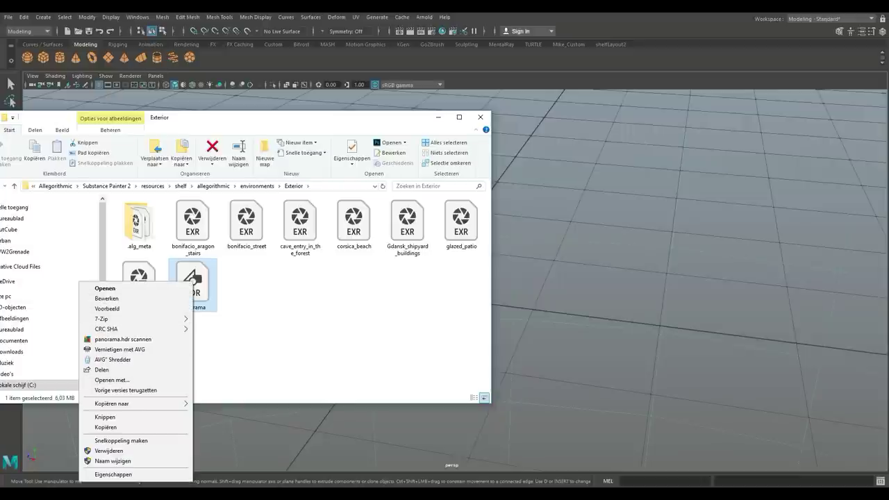
pyautogui.click(106, 427)
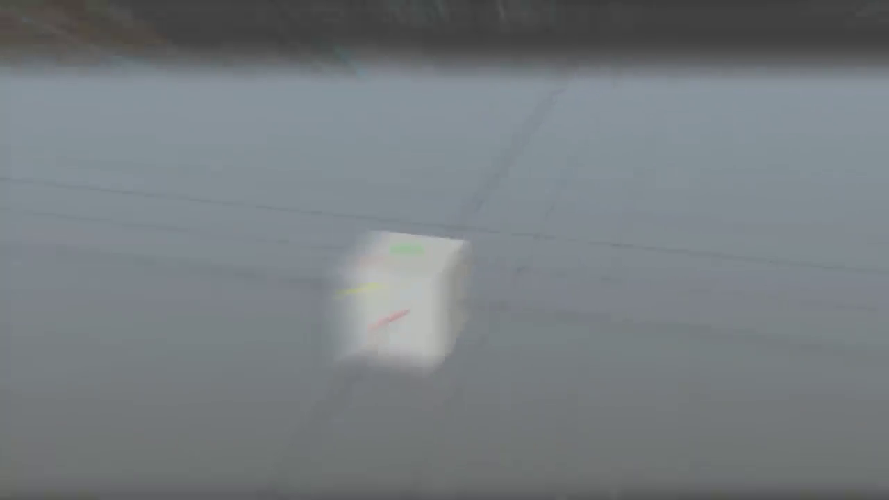
# Back in Maya, select aiSkyDomeLight1 and connect a File texture to its Color attribute.
pyautogui.click(10, 277)
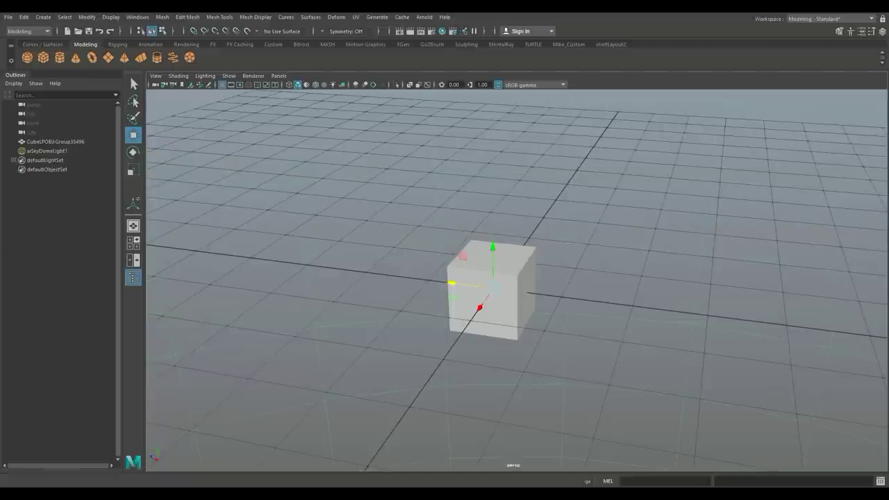
pyautogui.click(47, 151)
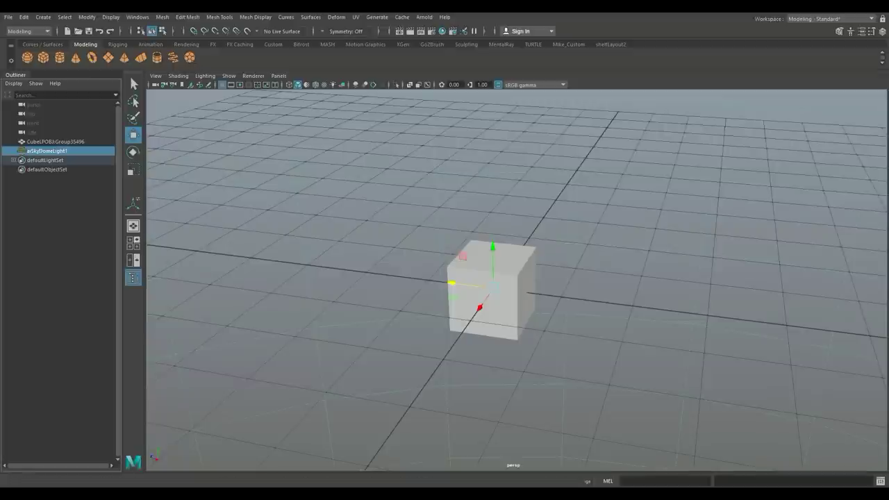
pyautogui.hotkey('ctrl', 'a')
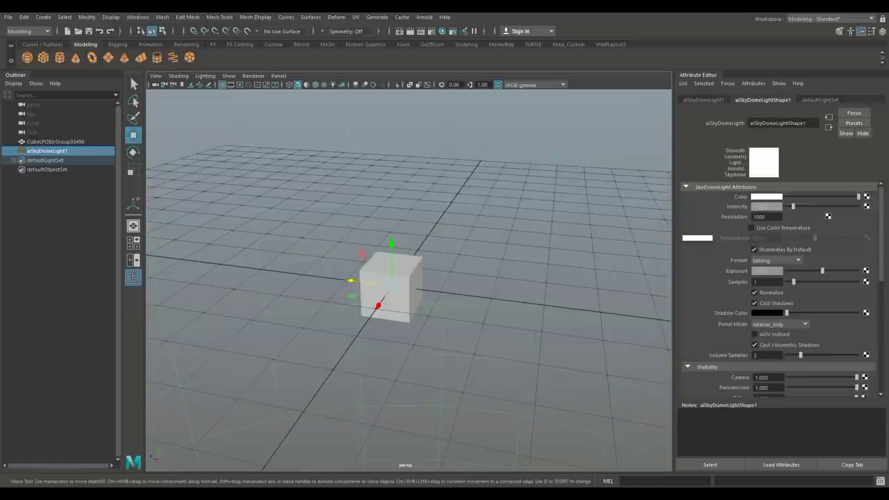
pyautogui.click(867, 196)
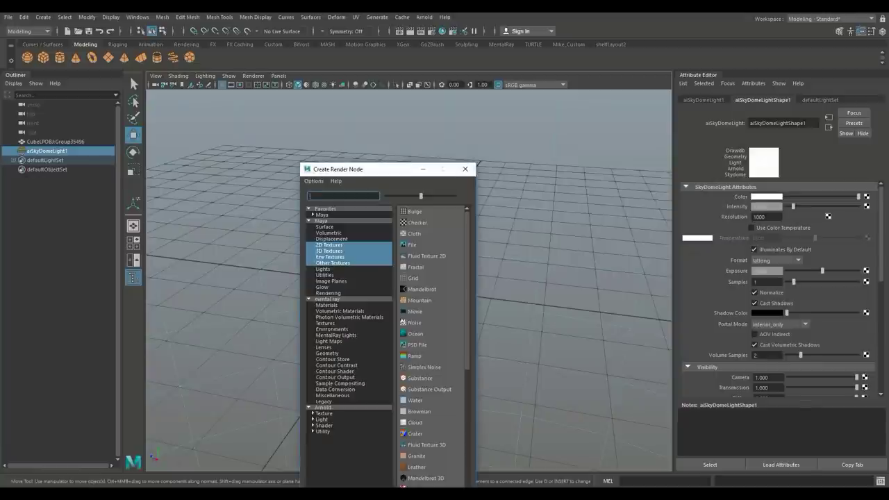
pyautogui.click(412, 245)
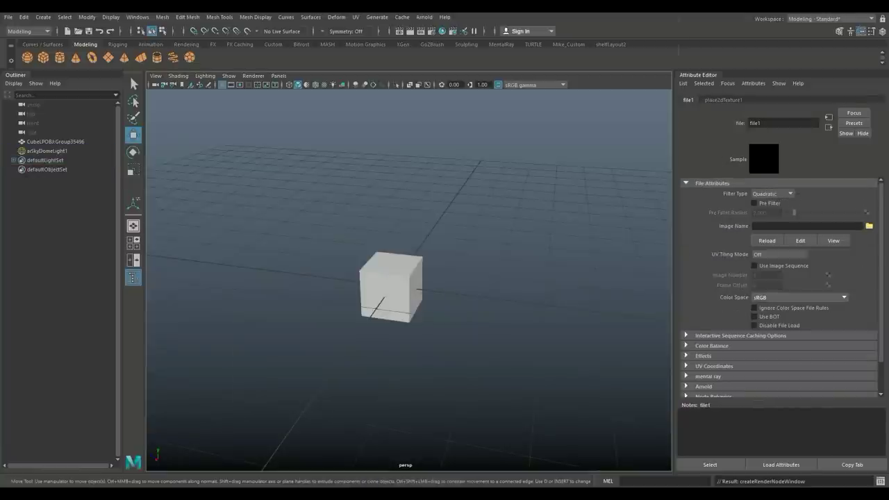
# Load panorama.hdr from the desktop as the image of the skydome's file texture.
pyautogui.click(868, 226)
pyautogui.click(256, 55)
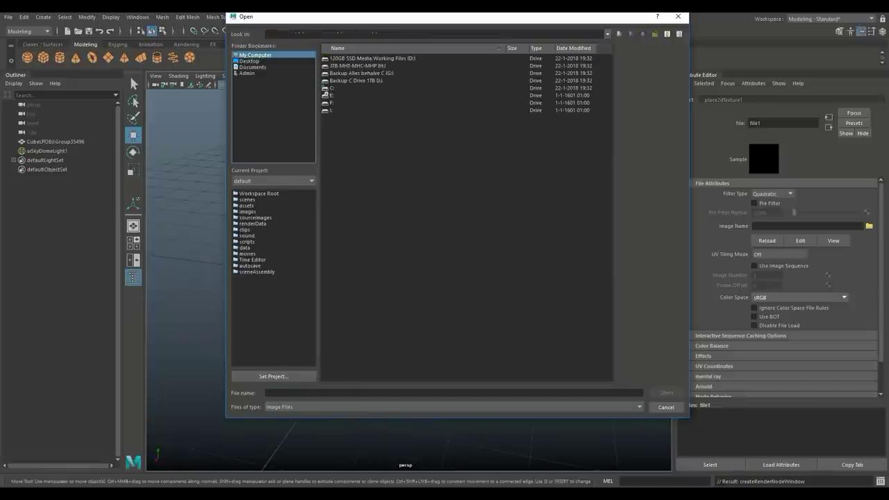
pyautogui.click(249, 62)
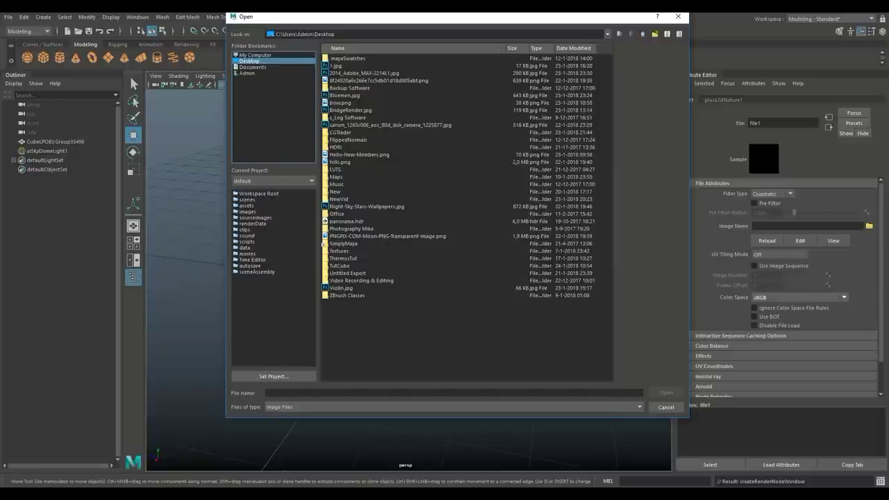
pyautogui.click(346, 221)
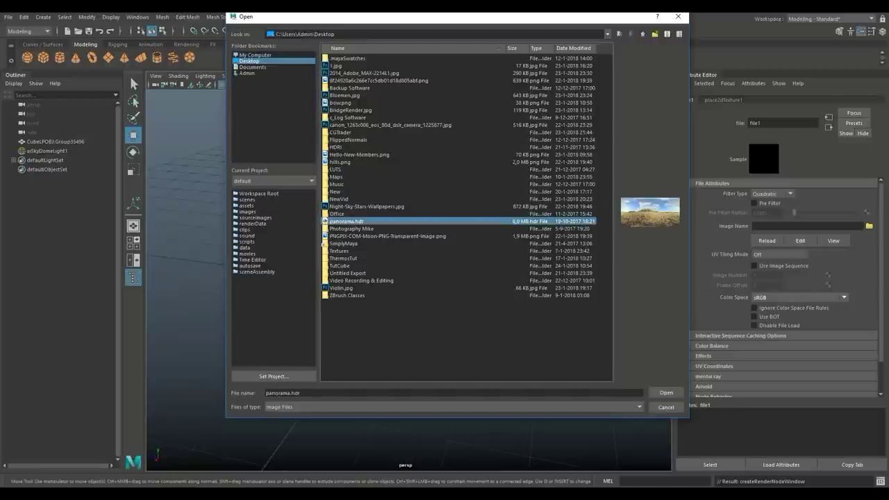
pyautogui.click(665, 392)
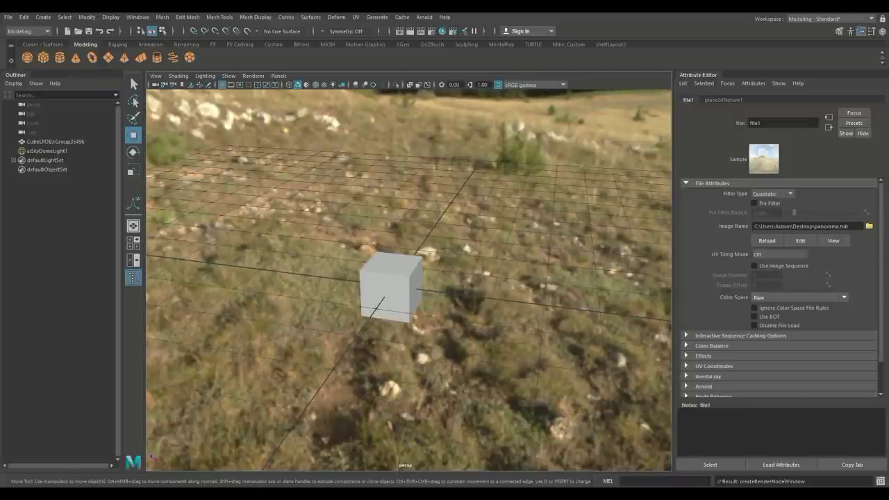
# Set the filter type of the skydome's file texture to Off.
pyautogui.click(770, 193)
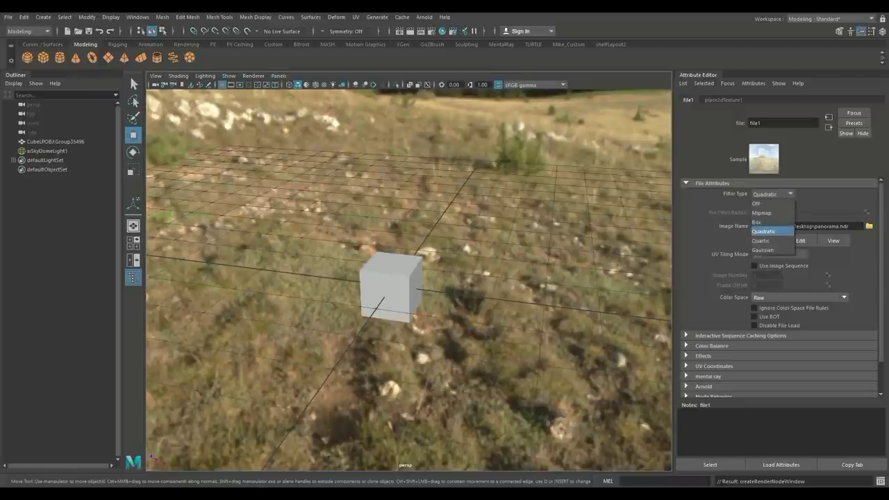
pyautogui.click(758, 203)
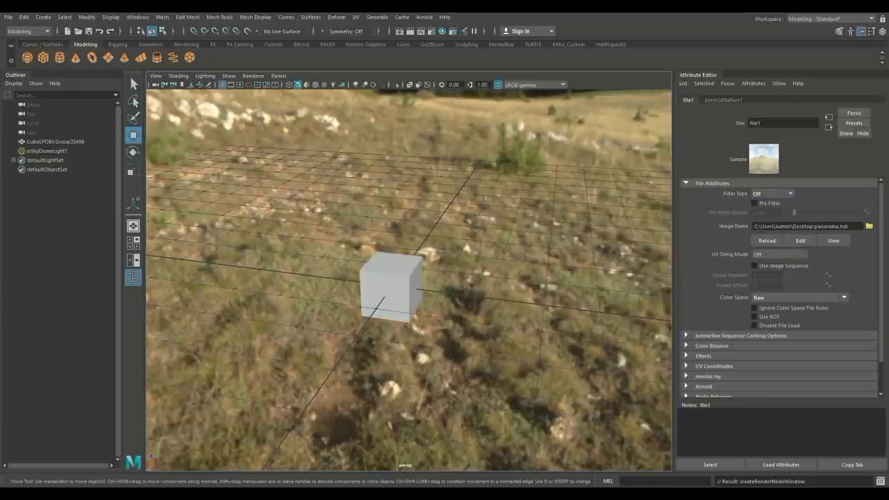
pyautogui.scroll(-5, 408, 280)
pyautogui.scroll(5, 409, 277)
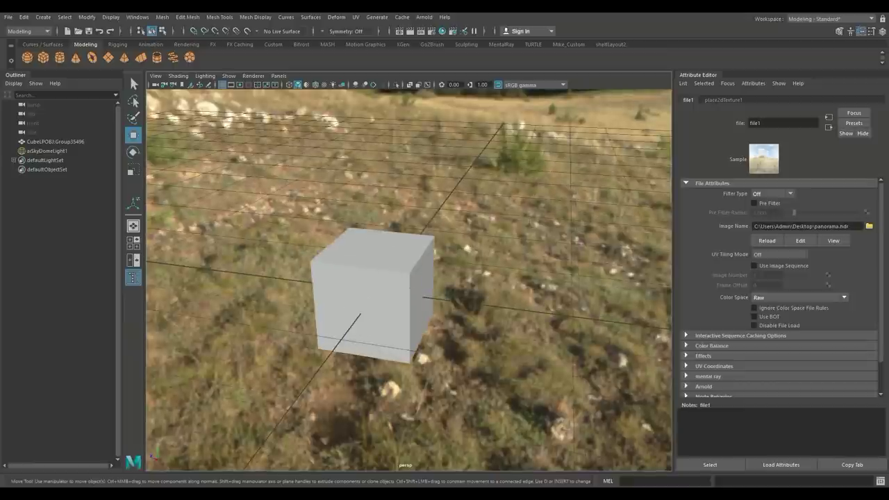
# Assign a new Arnold aiStandardSurface material to the cube.
pyautogui.keyDown('alt'); pyautogui.moveTo(389, 291); pyautogui.dragTo(423, 264, button='middle'); pyautogui.keyUp('alt')
pyautogui.keyDown('alt'); pyautogui.moveTo(424, 263); pyautogui.dragTo(378, 267); pyautogui.keyUp('alt')
pyautogui.moveTo(410, 267)
pyautogui.keyDown('alt'); pyautogui.mouseDown(button='middle')
pyautogui.moveTo(419, 279)
pyautogui.moveTo(410, 266)
pyautogui.mouseUp(button='middle'); pyautogui.keyUp('alt')
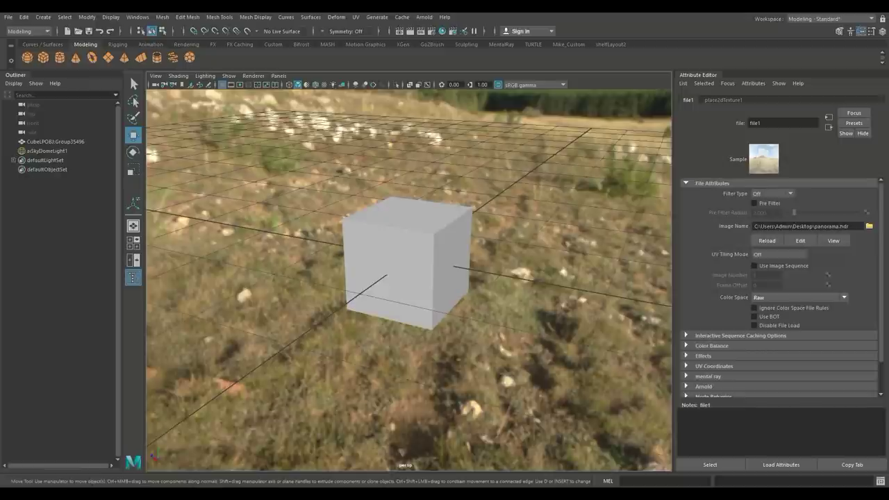
pyautogui.click(408, 263)
pyautogui.moveTo(407, 229); pyautogui.dragTo(416, 452, button='right')
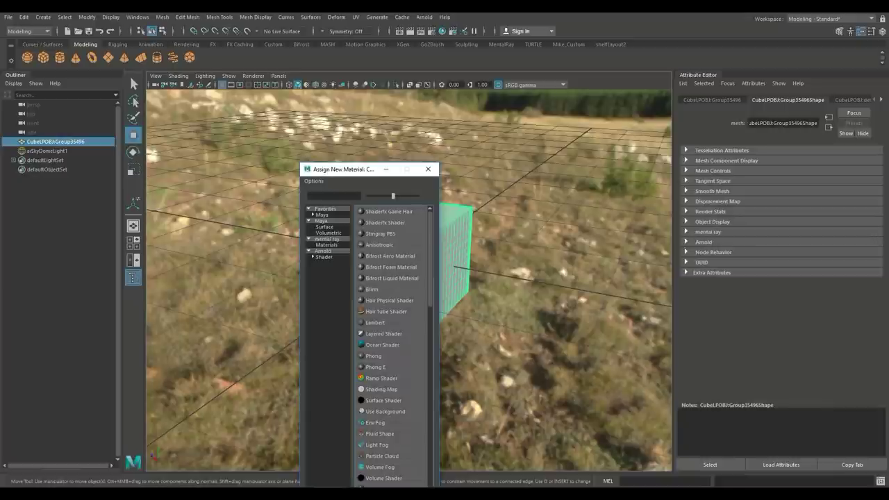
pyautogui.click(324, 257)
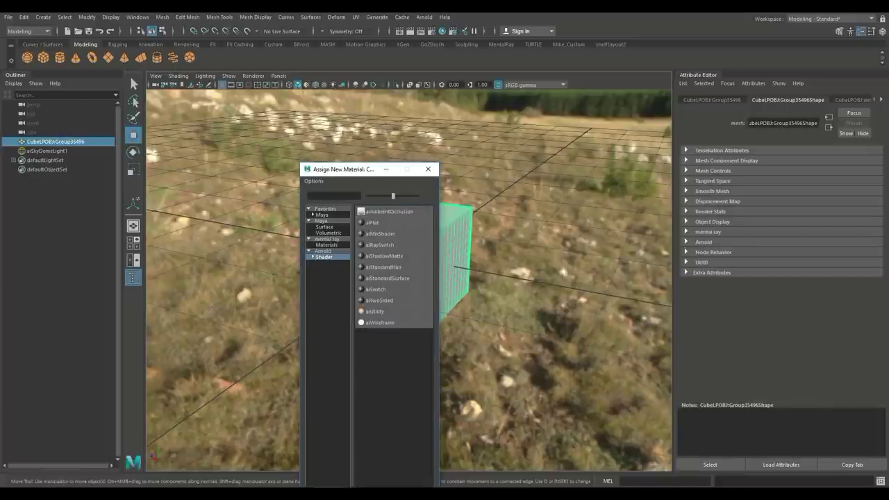
pyautogui.click(387, 278)
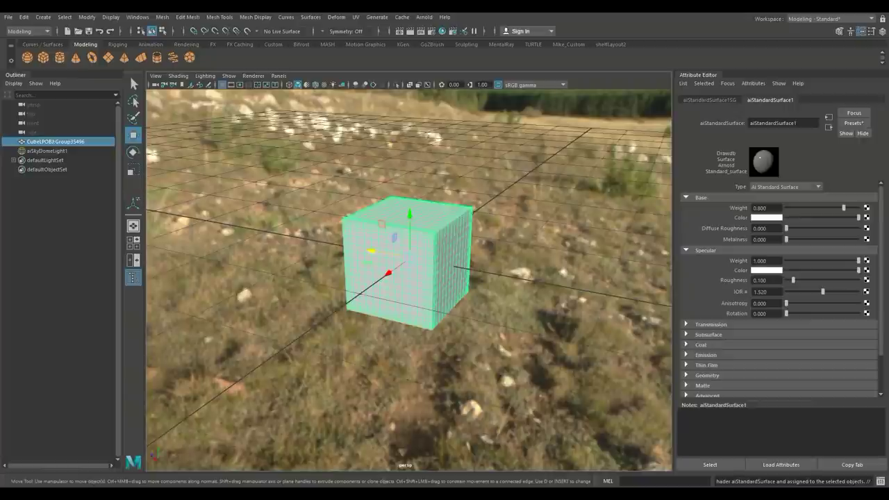
# Connect a File texture to the cube material's base color and load CubeLPOBJ_CubeLPOBJ_defaultMat_Base.png from the TutCube folder on the desktop.
pyautogui.scroll(5, 409, 278)
pyautogui.scroll(-3, 409, 278)
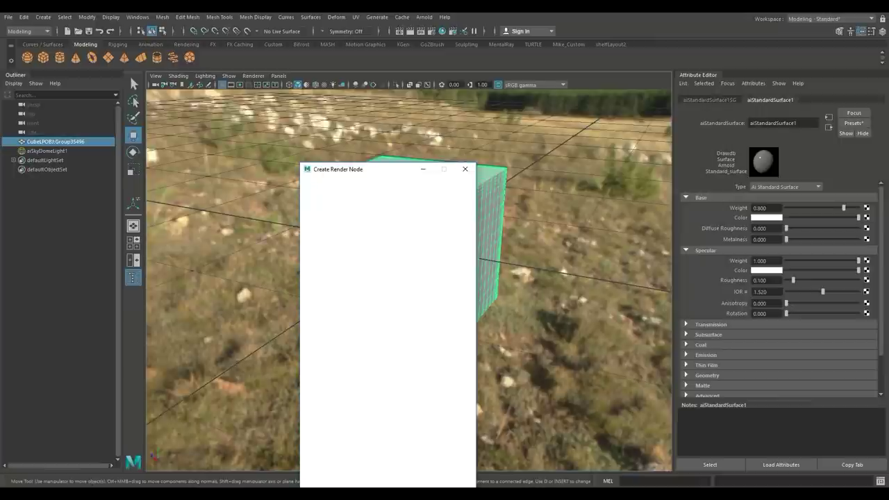
pyautogui.click(413, 245)
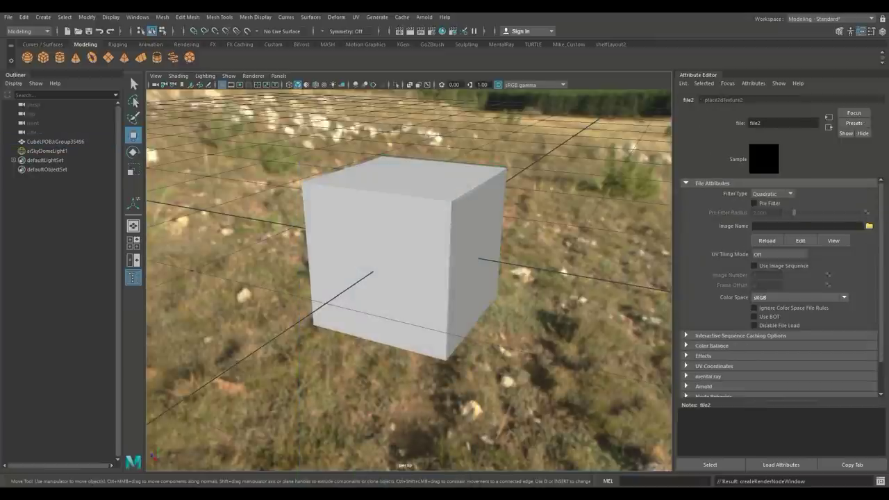
pyautogui.click(869, 226)
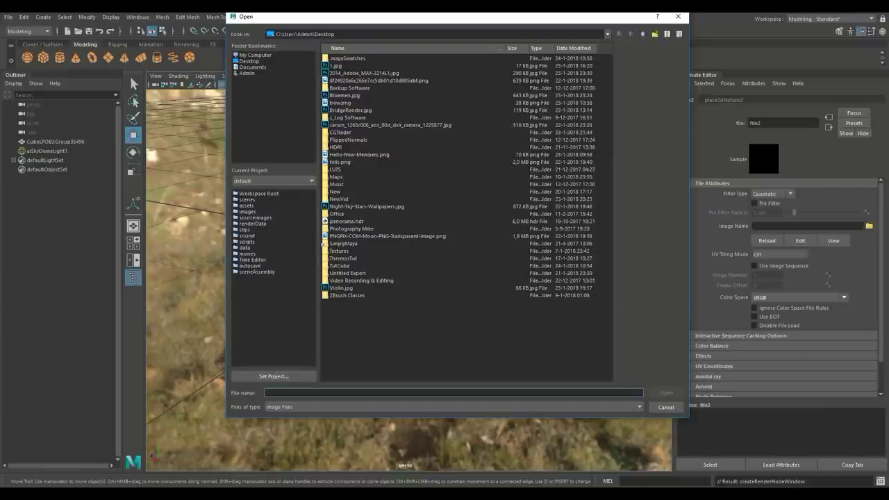
pyautogui.doubleClick(340, 266)
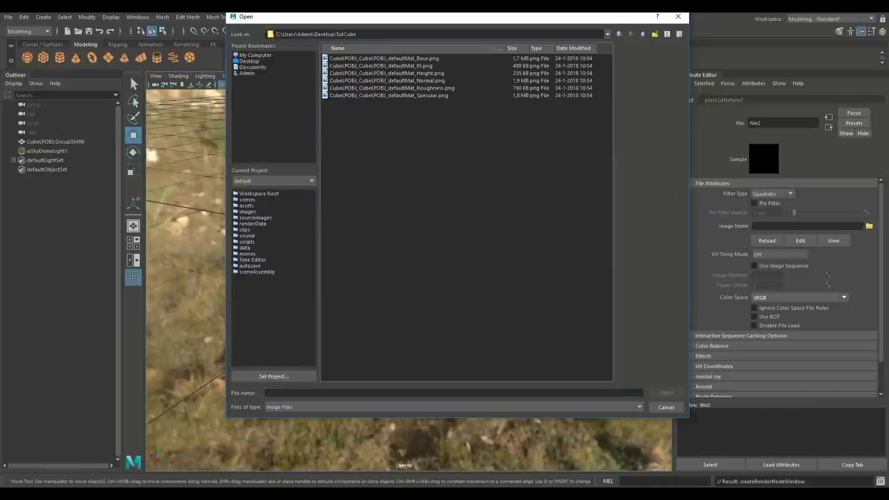
pyautogui.click(384, 59)
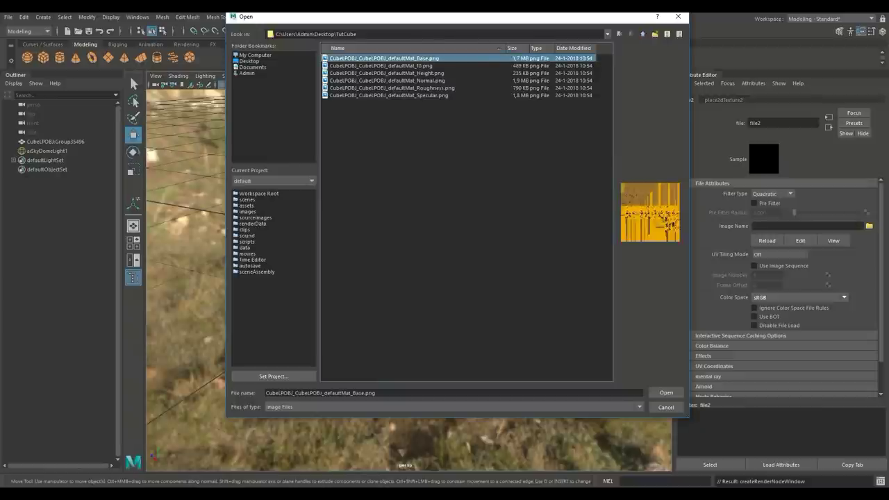
pyautogui.click(666, 392)
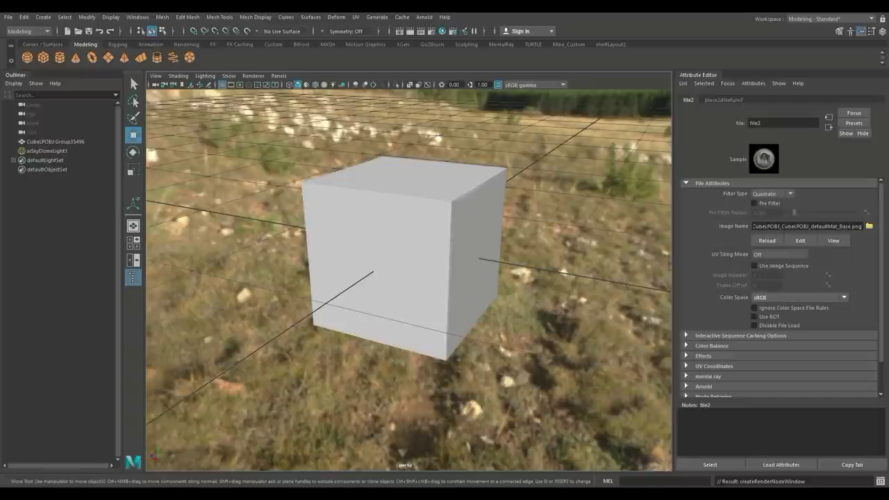
# Switch the perspective view to textured display and inspect the base texture on the cube.
pyautogui.press('6')
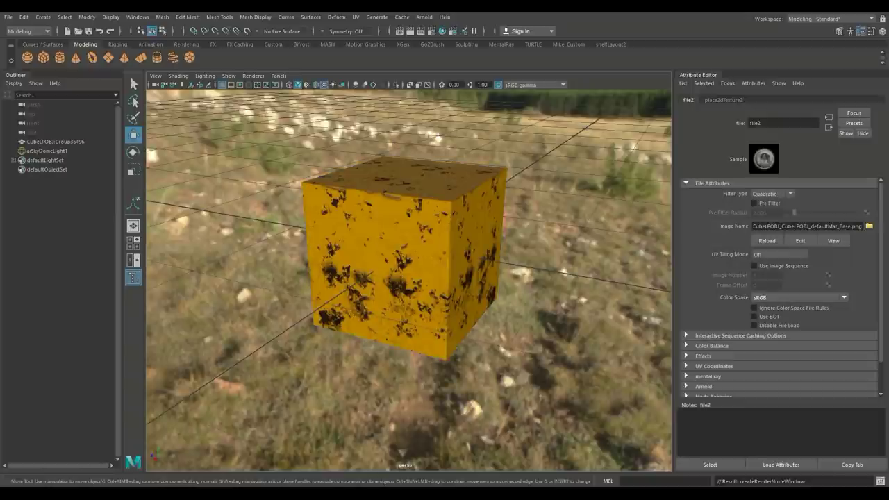
pyautogui.keyDown('alt'); pyautogui.moveTo(409, 257); pyautogui.dragTo(392, 251); pyautogui.keyUp('alt')
pyautogui.keyDown('alt'); pyautogui.moveTo(392, 251); pyautogui.dragTo(395, 274, button='middle'); pyautogui.keyUp('alt')
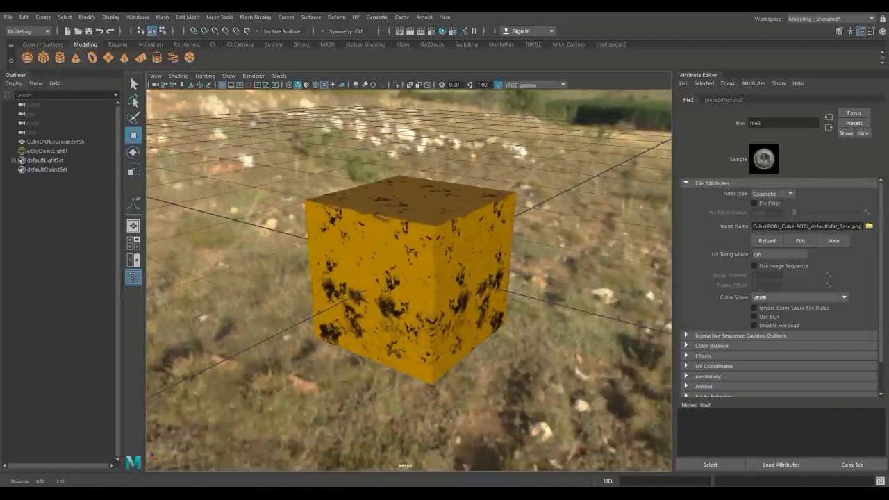
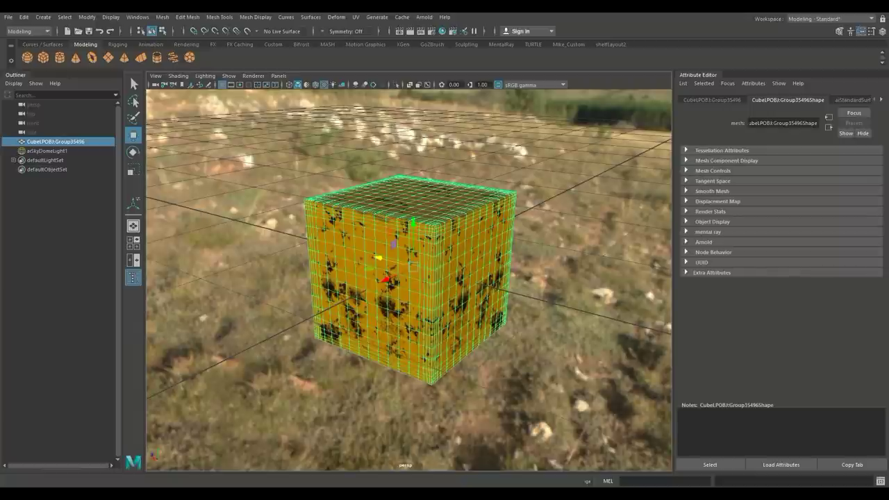
# Rename the cube's aiStandardSurface material as CubeColor.
pyautogui.click(841, 100)
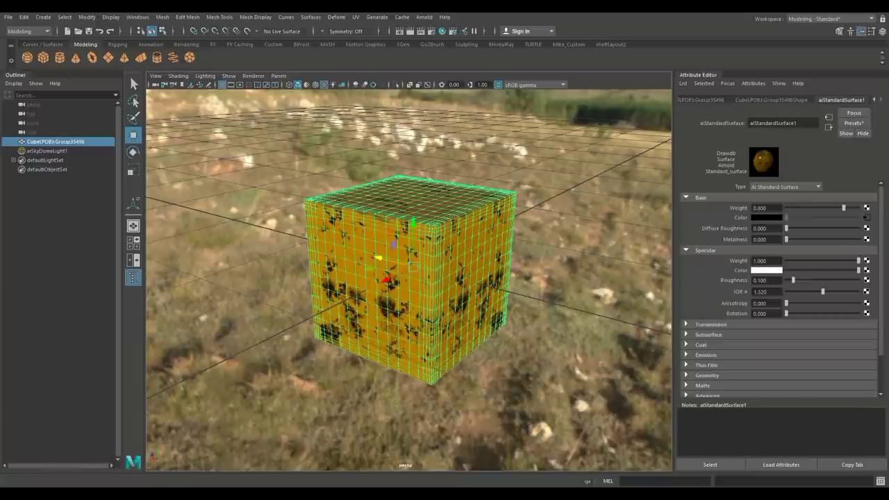
pyautogui.doubleClick(773, 123)
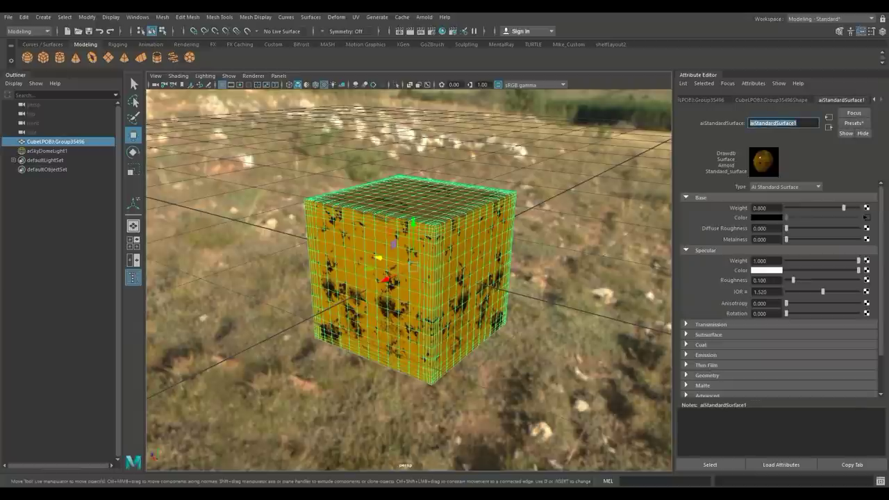
pyautogui.write('CubeColor')
pyautogui.press('Return')
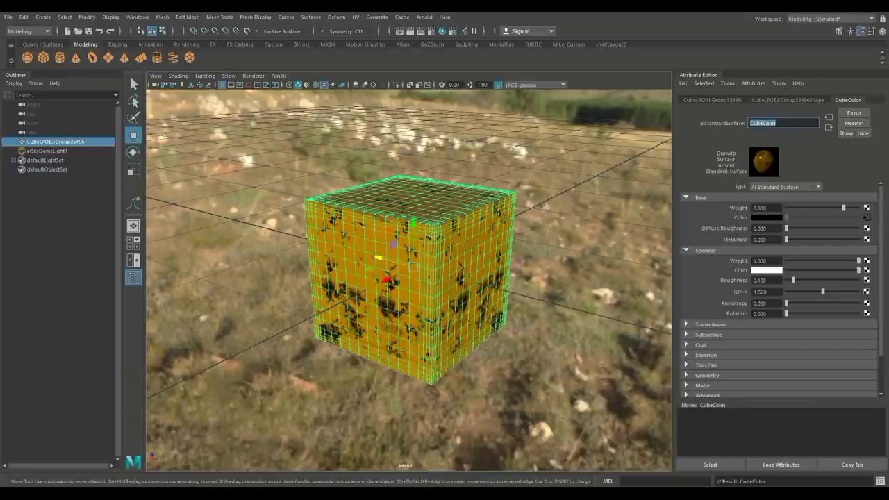
# Map CubeLPOBJ_CubeLPOBJ_defaultMat_Specular.png to CubeColor's specular color through a File texture, and set the material's base weight to 1.000.
pyautogui.click(867, 270)
pyautogui.click(411, 244)
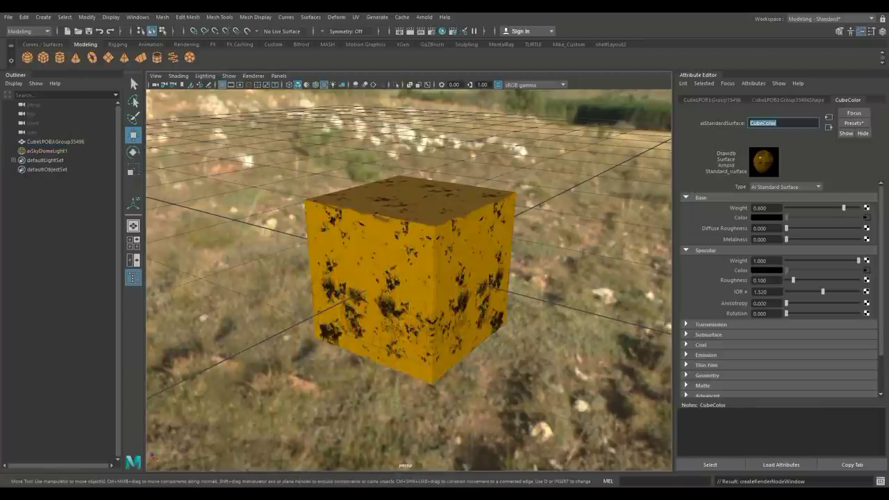
pyautogui.click(868, 226)
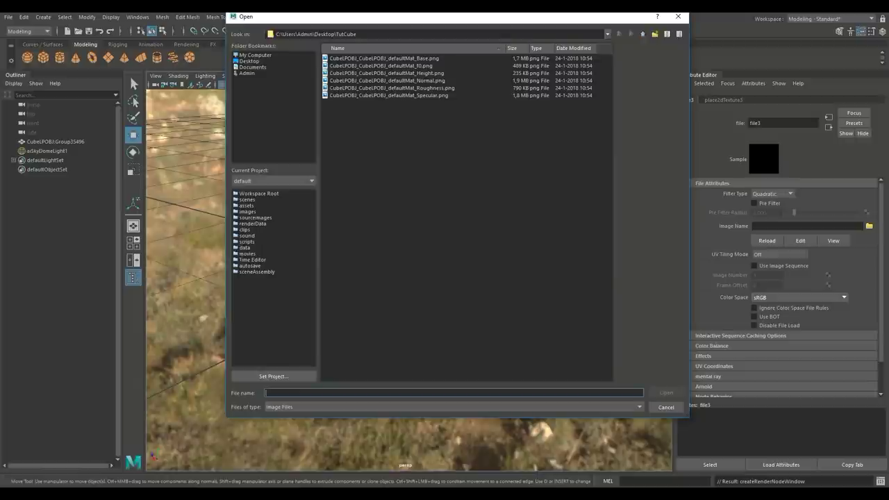
pyautogui.click(389, 96)
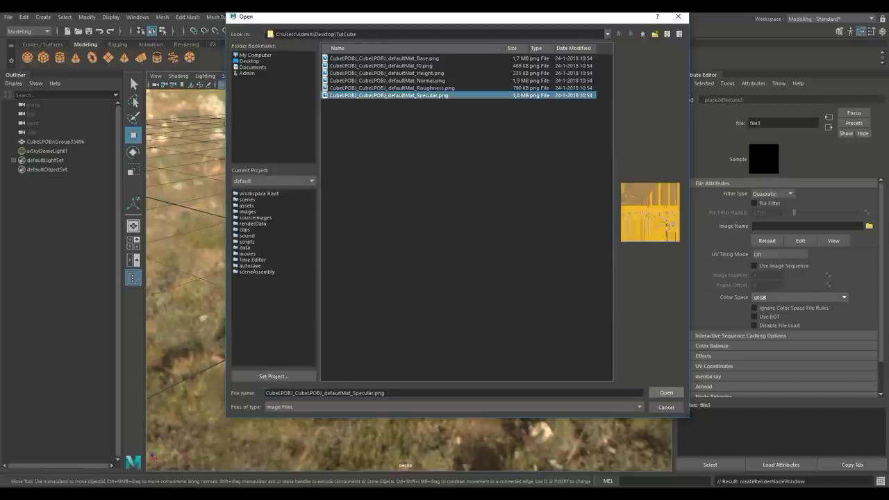
pyautogui.click(666, 392)
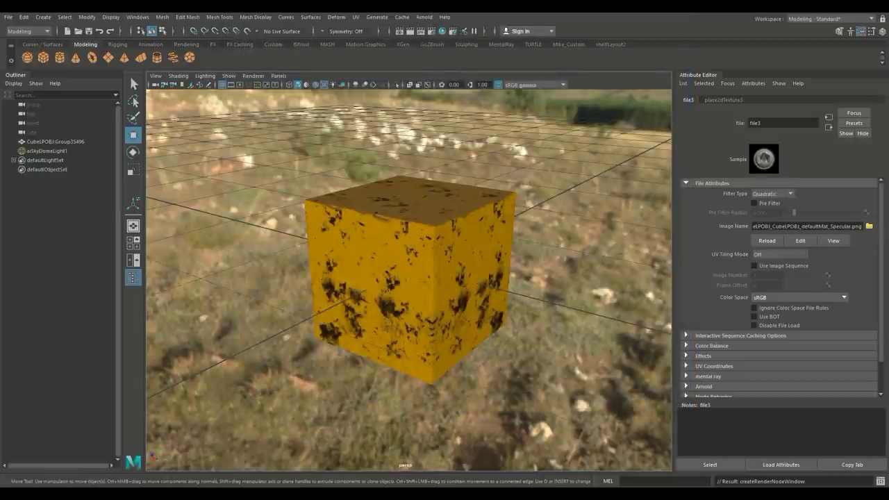
pyautogui.click(385, 261)
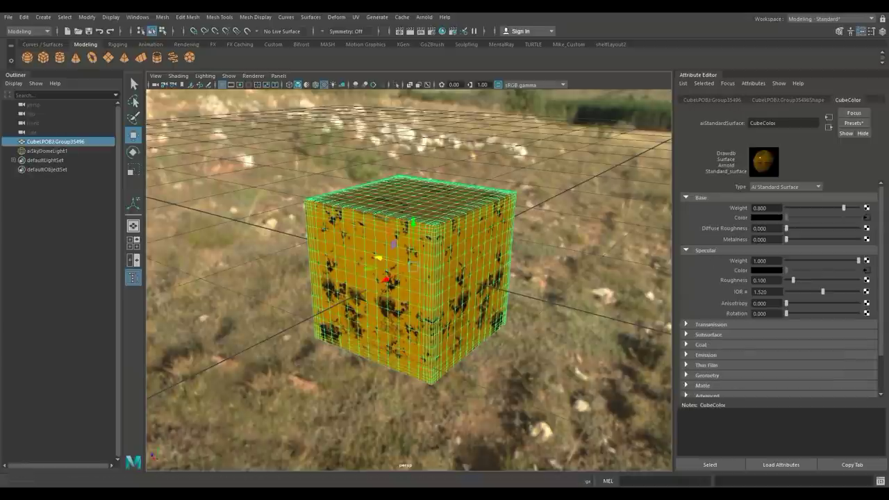
pyautogui.moveTo(844, 208); pyautogui.dragTo(860, 208)
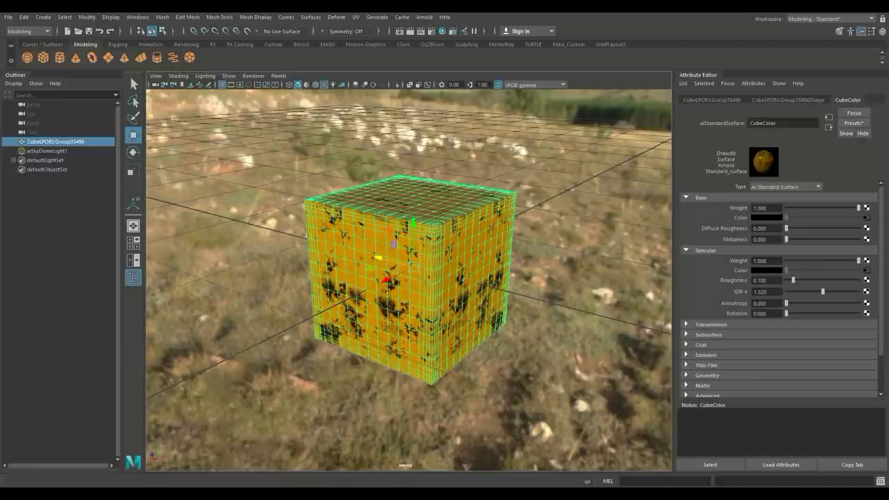
# Connect a File texture to the Bump Mapping attribute in CubeColor's geometry settings.
pyautogui.scroll(-2, 777, 291)
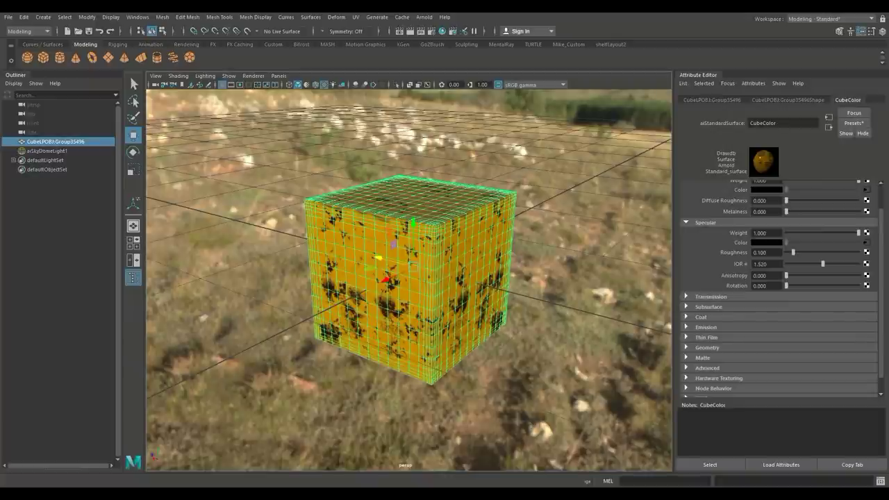
pyautogui.click(686, 296)
pyautogui.scroll(-3, 778, 296)
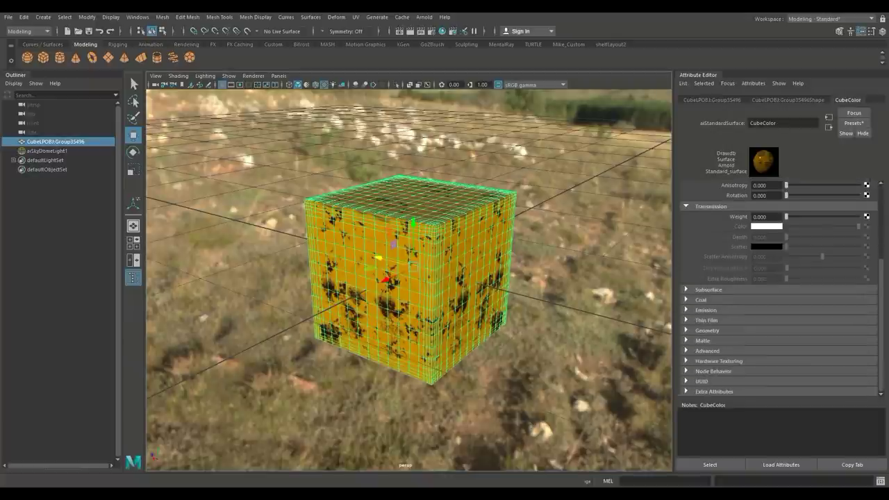
pyautogui.click(686, 290)
pyautogui.scroll(-1, 778, 291)
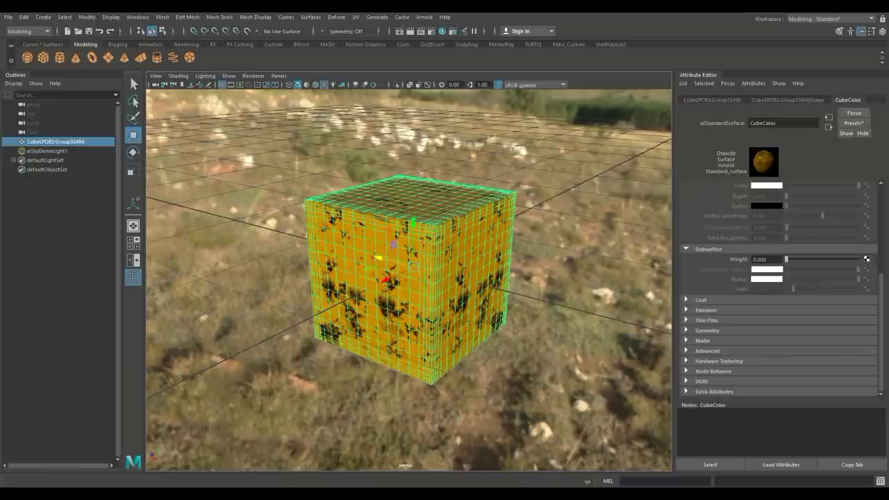
pyautogui.click(686, 331)
pyautogui.scroll(-1, 780, 289)
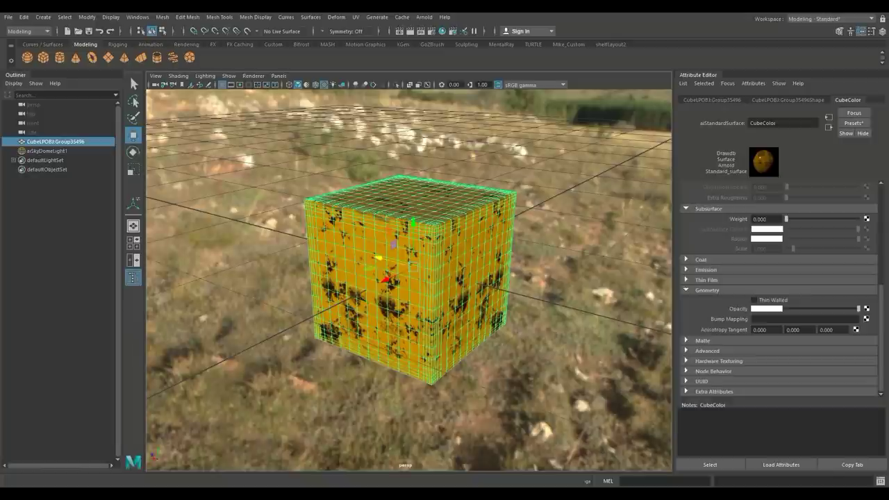
pyautogui.click(866, 319)
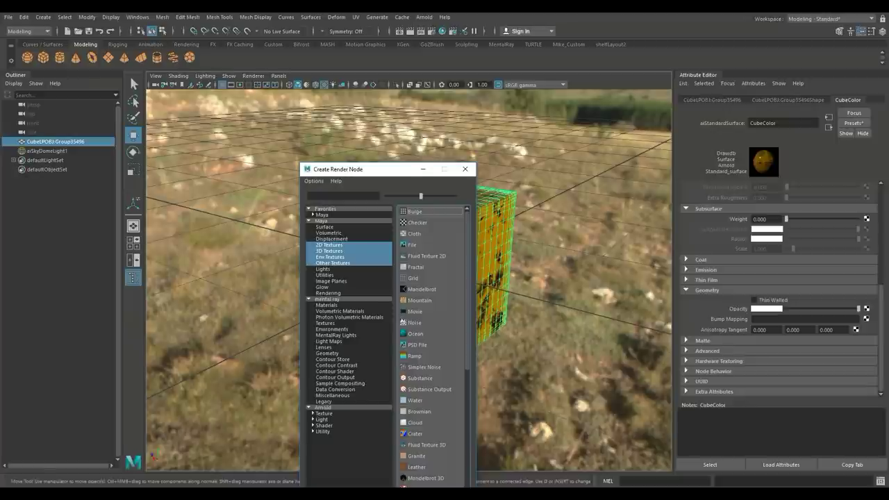
pyautogui.click(413, 246)
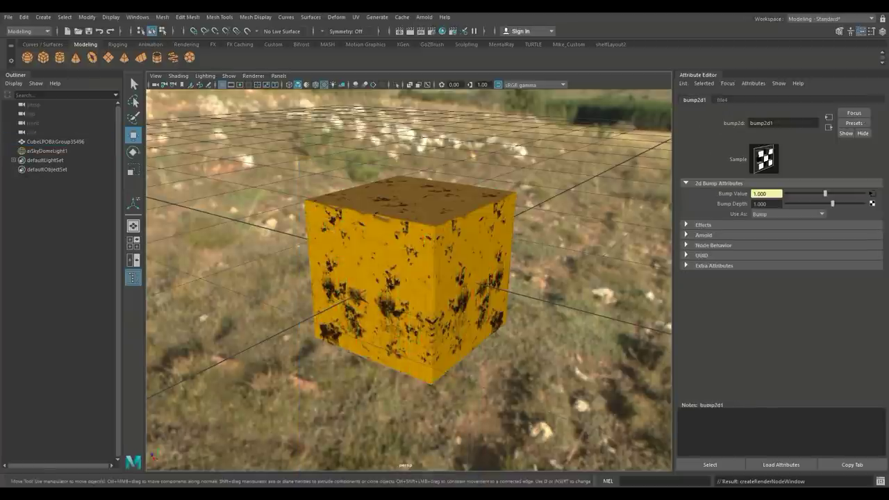
# Set the bump node to use Tangent Space Normals and load CubeLPOBJ_CubeLPOBJ_defaultMat_Normal.png into its connected File texture.
pyautogui.click(788, 214)
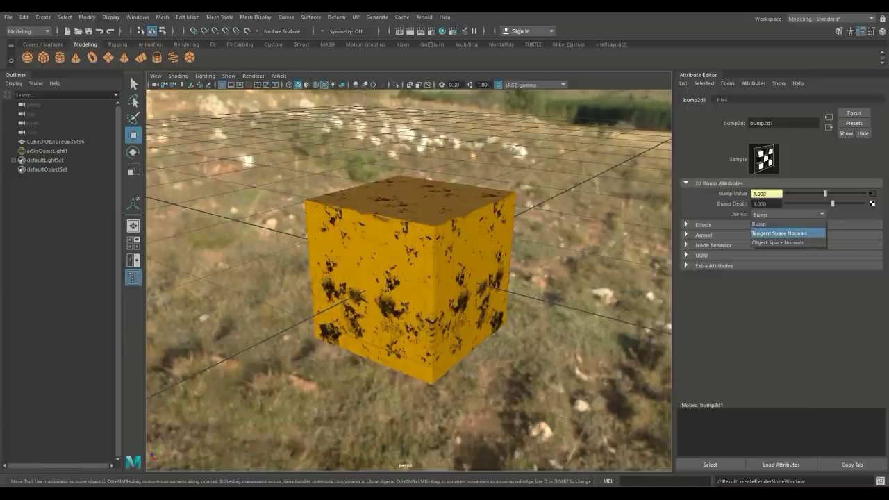
pyautogui.click(779, 234)
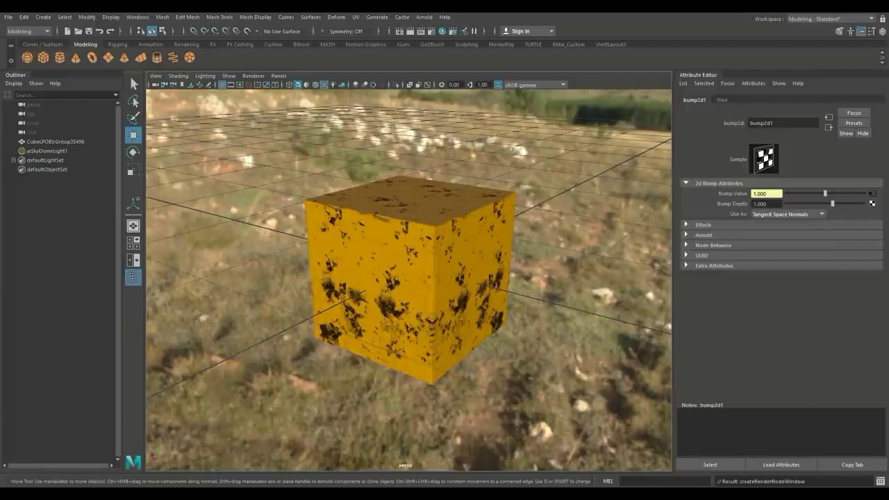
pyautogui.click(722, 100)
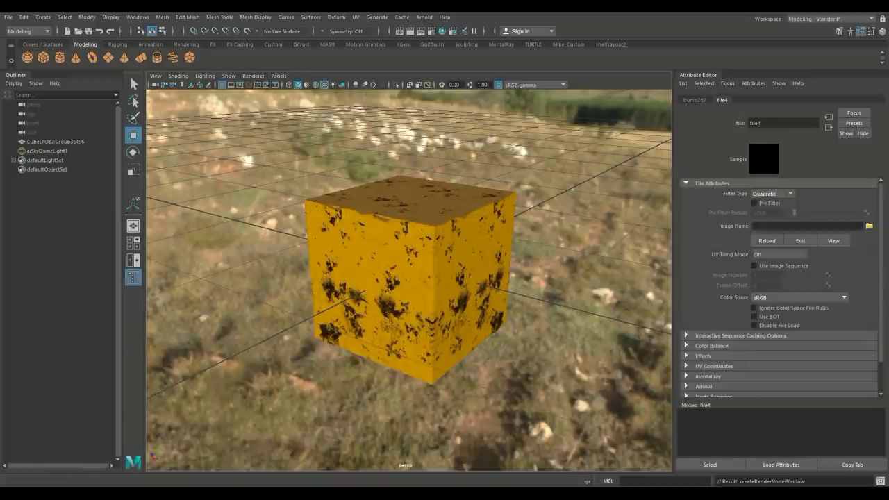
pyautogui.click(869, 225)
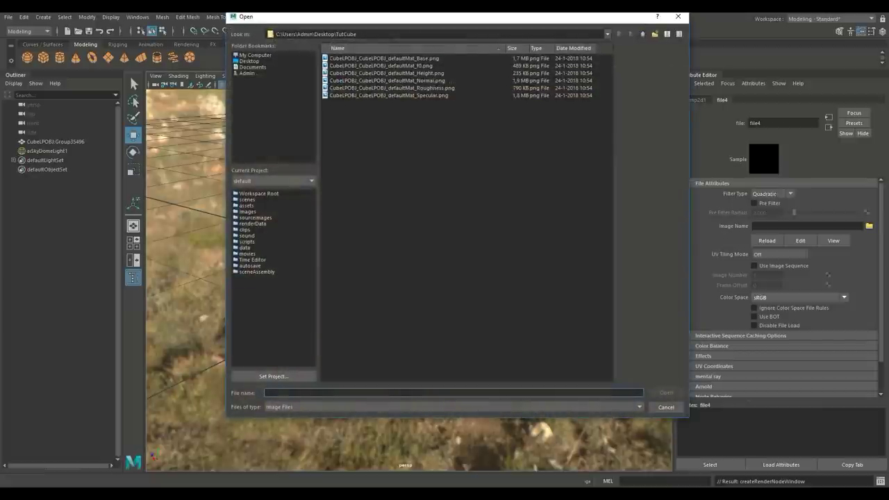
pyautogui.click(386, 80)
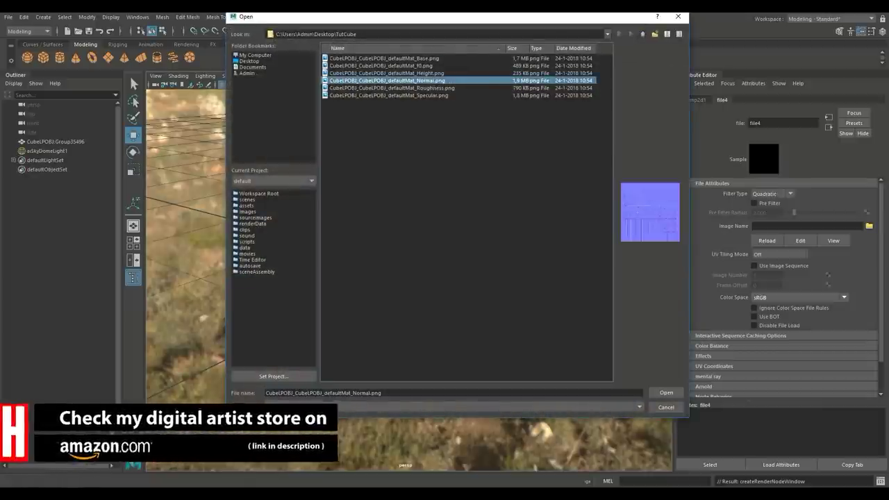
pyautogui.click(666, 393)
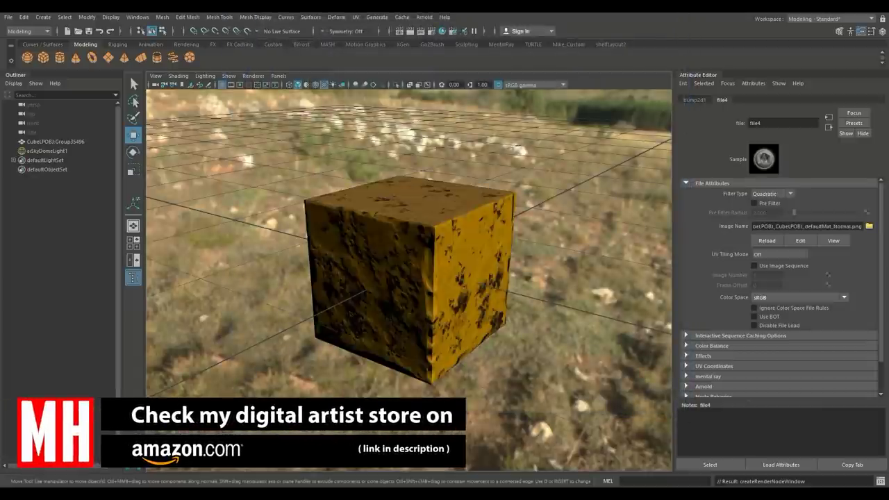
# Examine the normal map's surface relief on the cube from several angles and distances, with the cube selected.
pyautogui.moveTo(409, 278)
pyautogui.keyDown('alt'); pyautogui.mouseDown()
pyautogui.moveTo(424, 201)
pyautogui.moveTo(420, 274)
pyautogui.moveTo(406, 277)
pyautogui.moveTo(425, 271)
pyautogui.mouseUp(); pyautogui.keyUp('alt')
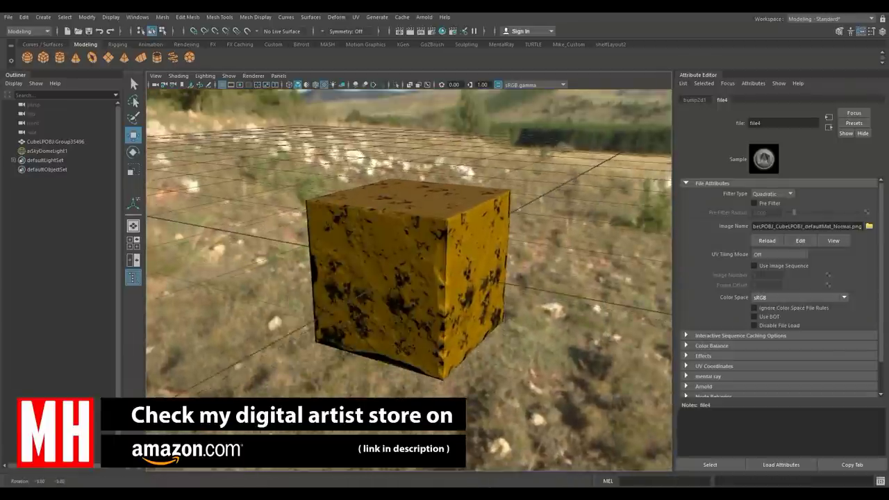
pyautogui.keyDown('alt'); pyautogui.moveTo(360, 296); pyautogui.dragTo(356, 290); pyautogui.keyUp('alt')
pyautogui.keyDown('alt'); pyautogui.moveTo(424, 274); pyautogui.dragTo(427, 264); pyautogui.keyUp('alt')
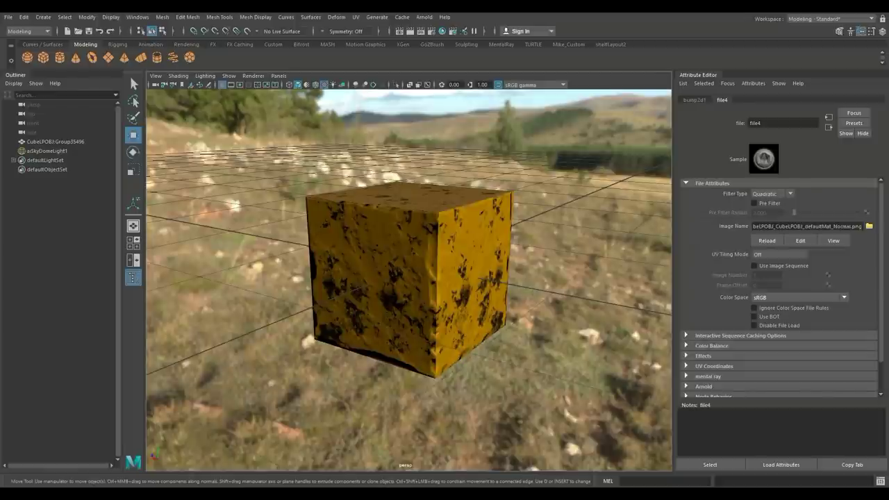
pyautogui.click(378, 260)
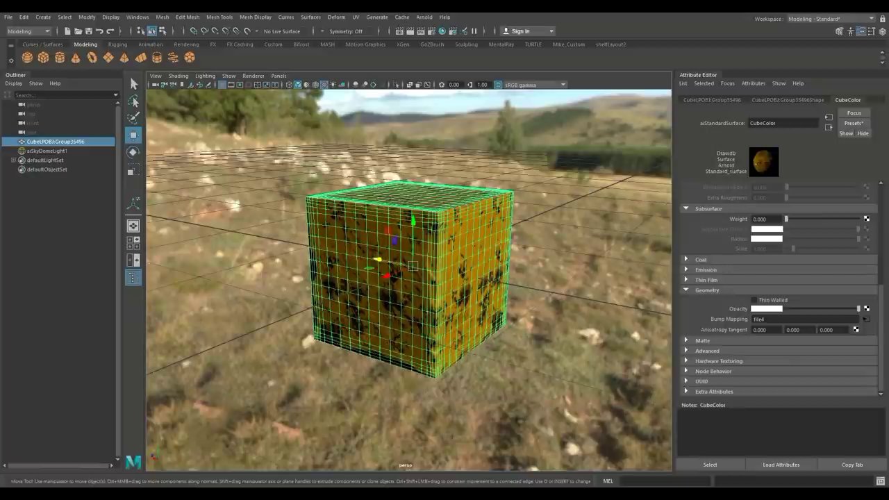
pyautogui.scroll(5, 410, 271)
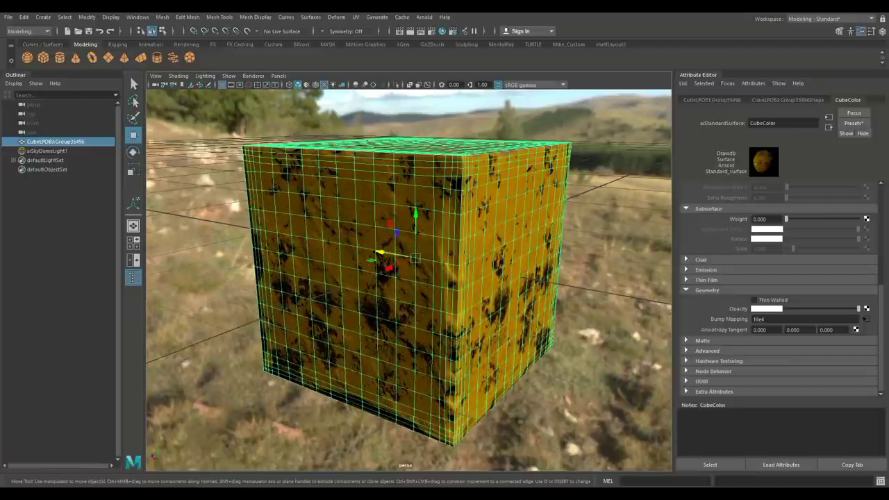
pyautogui.scroll(-3, 409, 278)
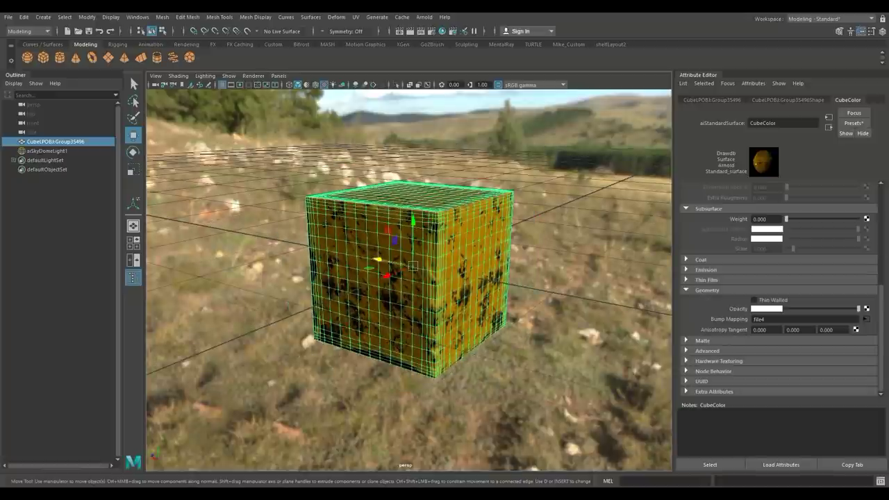
pyautogui.scroll(-3, 410, 278)
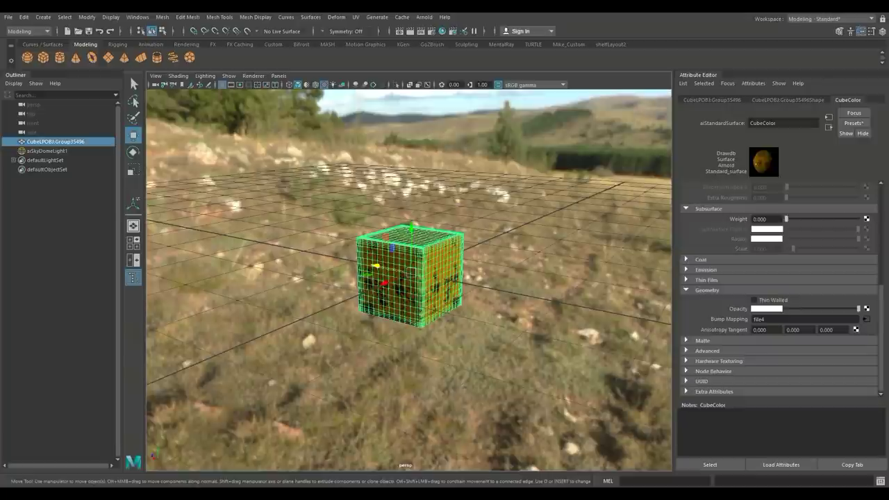
pyautogui.scroll(5, 410, 277)
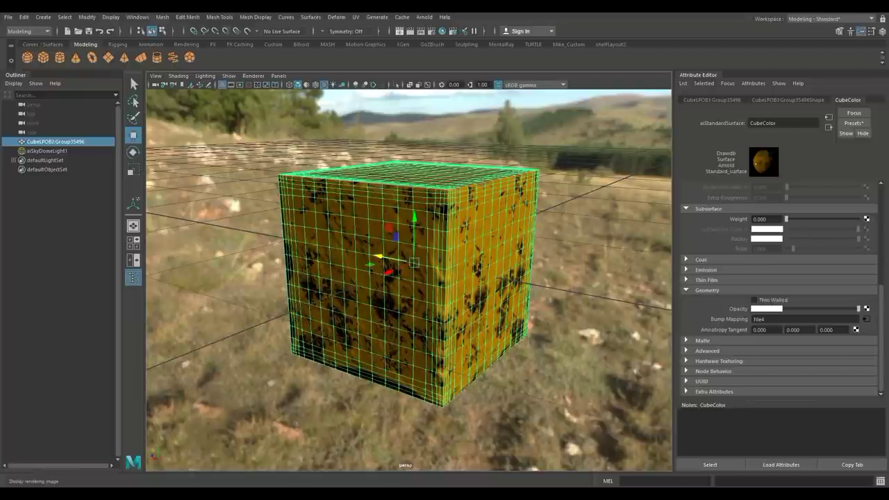
# Open the Render View with the rendered cube image and enlarge its window to full screen.
pyautogui.click(399, 31)
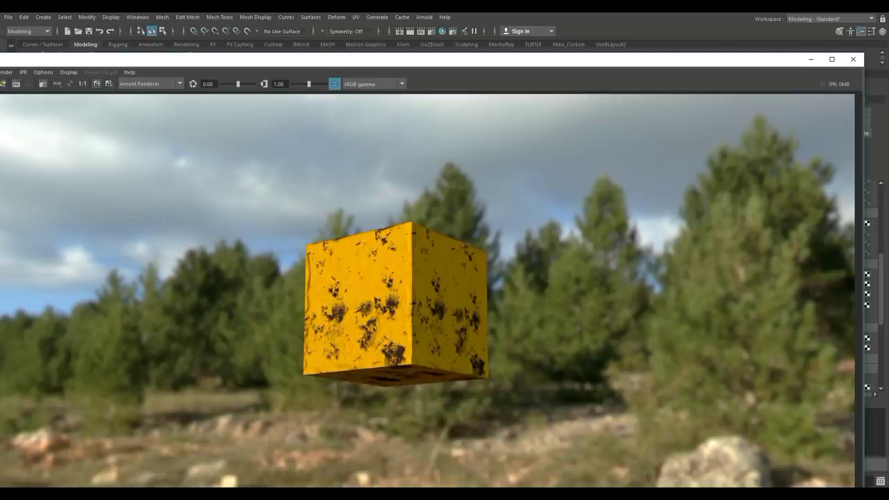
pyautogui.click(831, 59)
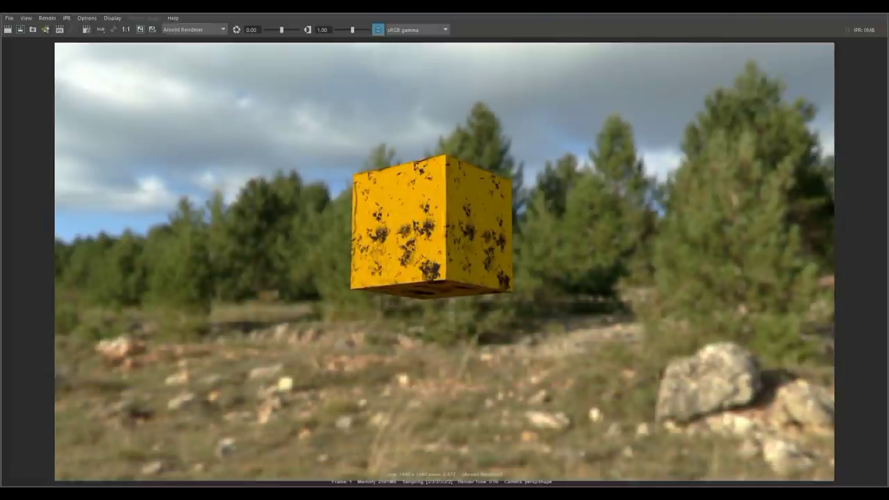